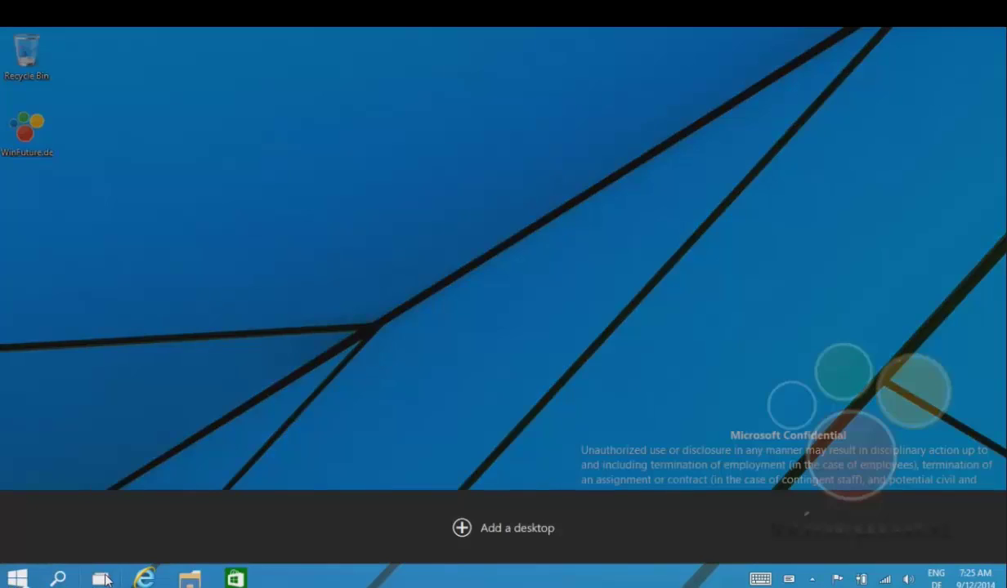
Step: Bring up Task View so the 'Add a desktop' option appears over the dimmed desktop
click(455, 221)
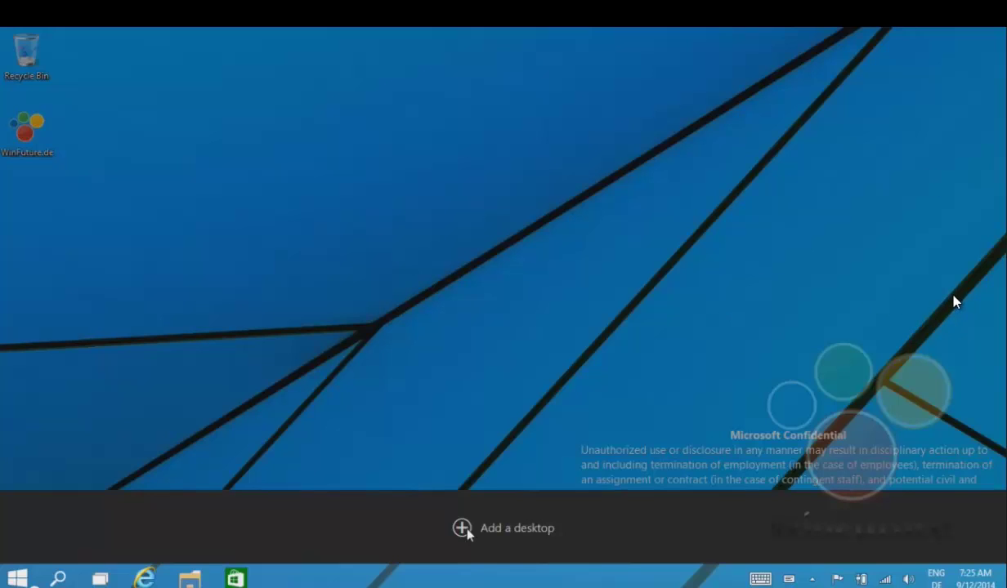
Step: Add extra virtual desktops one after another, up to seven desktops
click(462, 529)
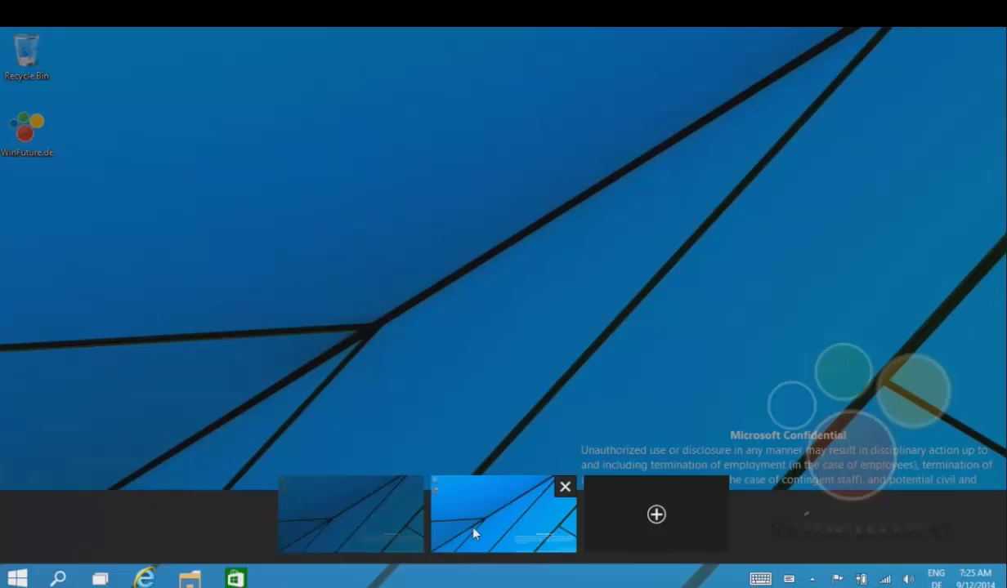
click(658, 516)
click(731, 515)
click(809, 515)
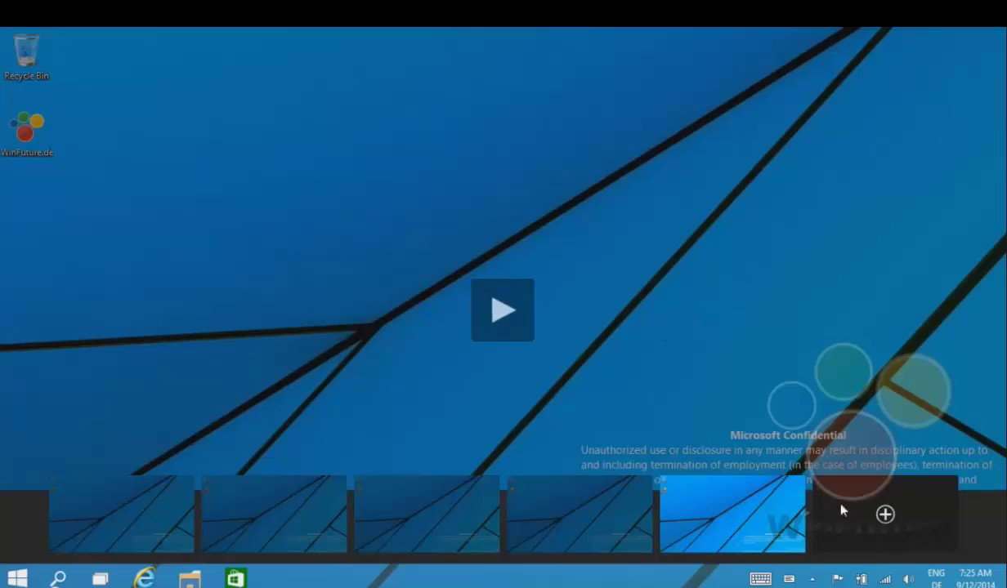
click(879, 512)
click(989, 514)
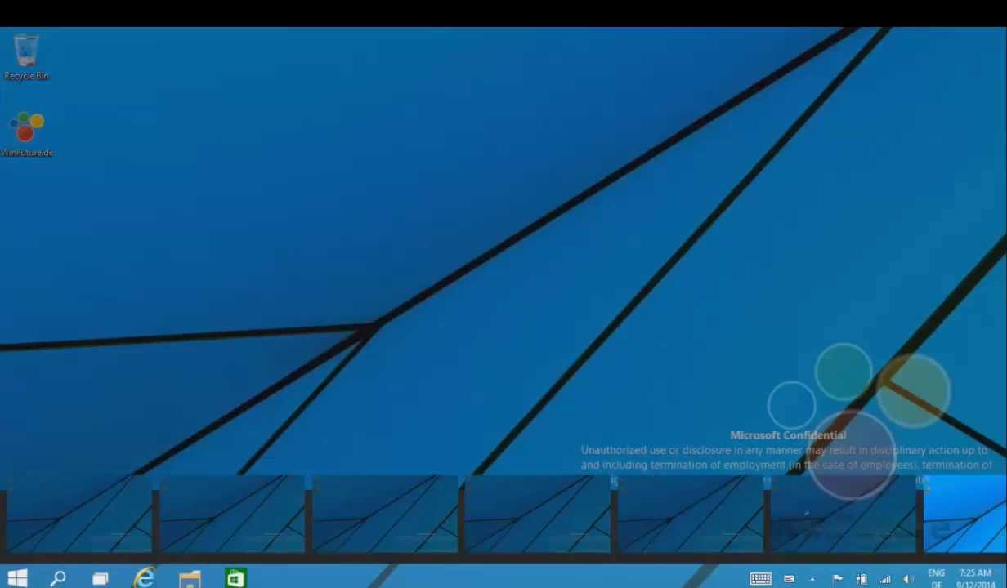
click(980, 515)
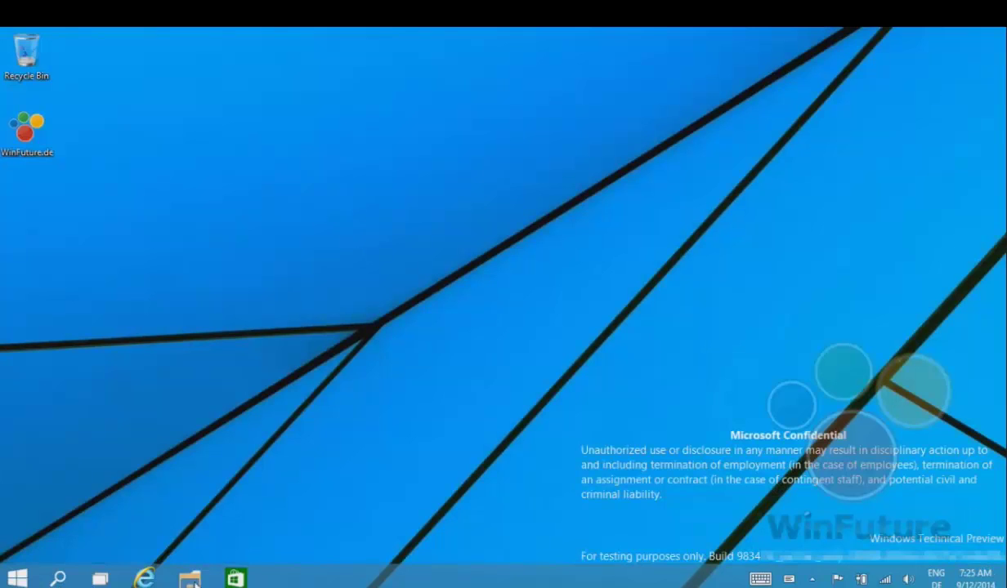
Step: Close the extra desktops back down to two and switch to the second desktop
click(99, 577)
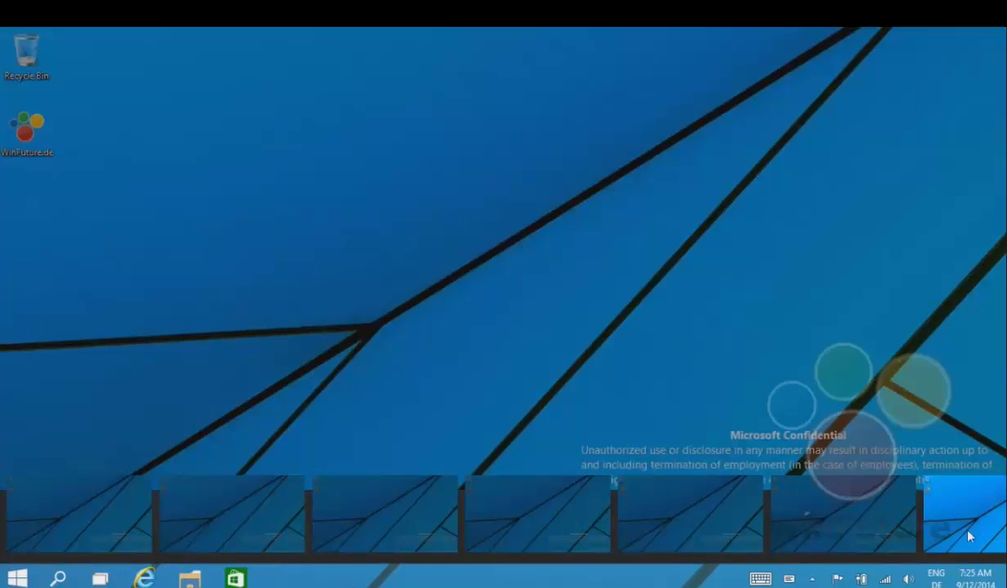
click(903, 488)
click(903, 488)
click(794, 488)
click(716, 488)
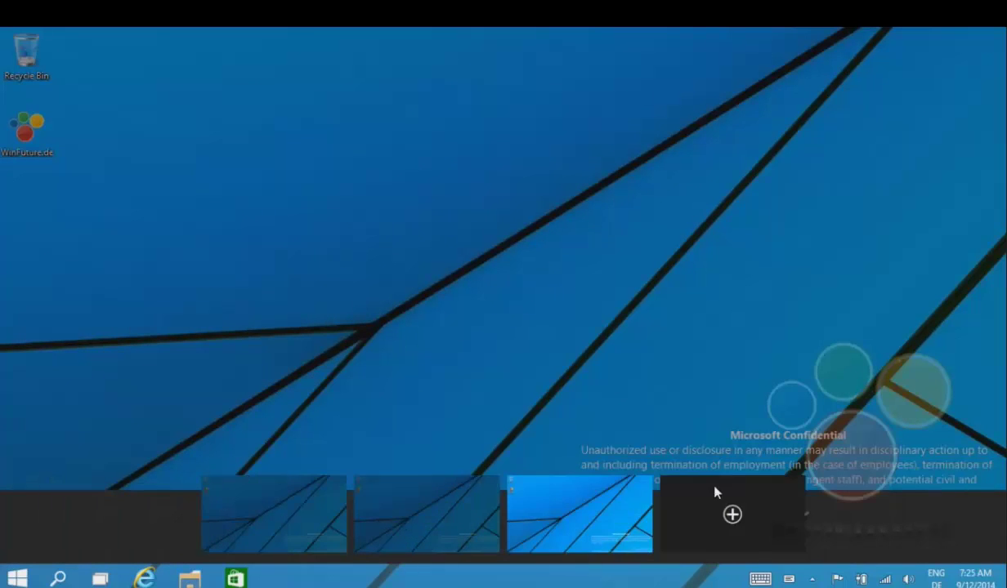
click(639, 487)
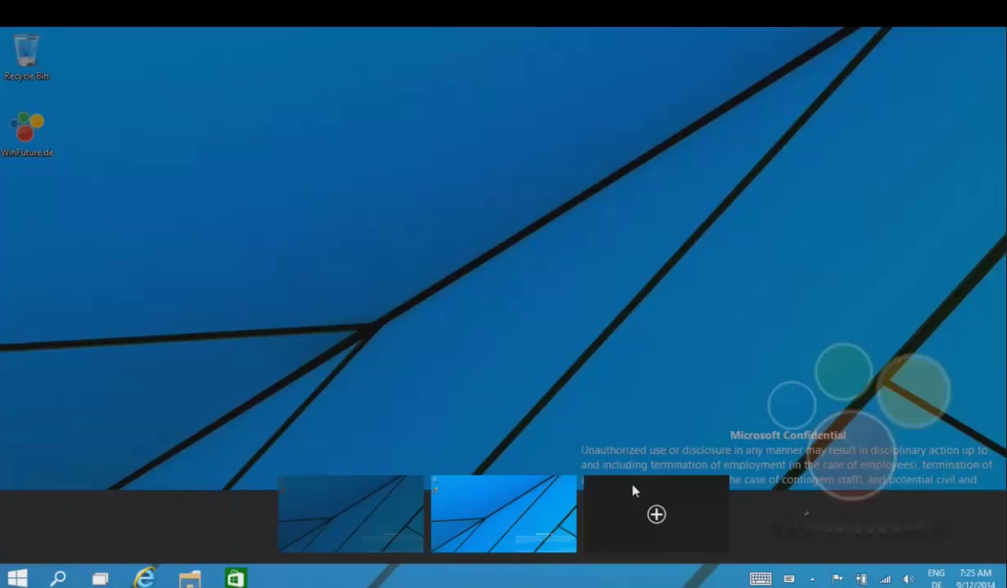
click(513, 499)
Step: Launch File Explorer at Home, Internet Explorer on winfuture.de, a This PC window and Calculator
click(188, 577)
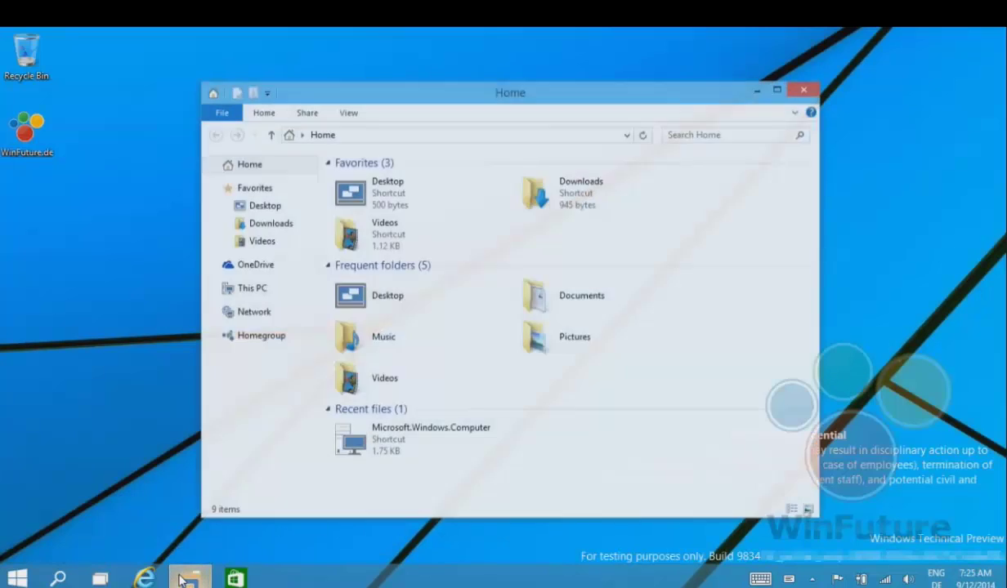
click(149, 578)
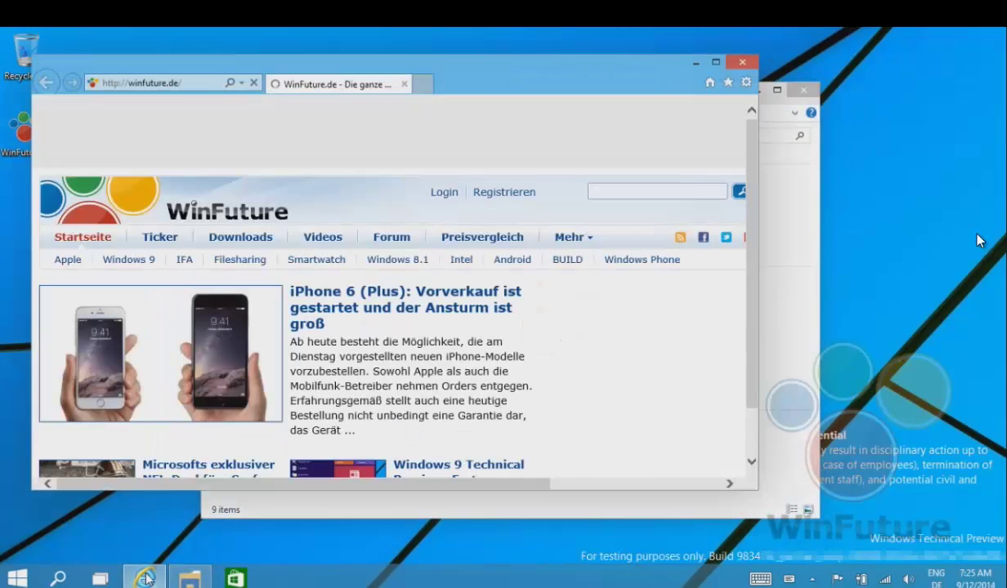
click(15, 580)
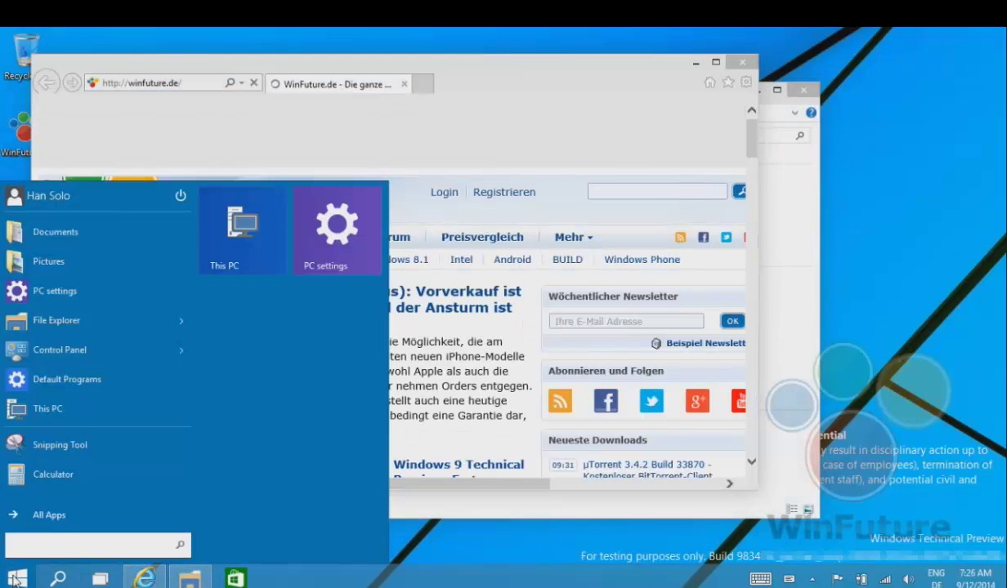
click(111, 410)
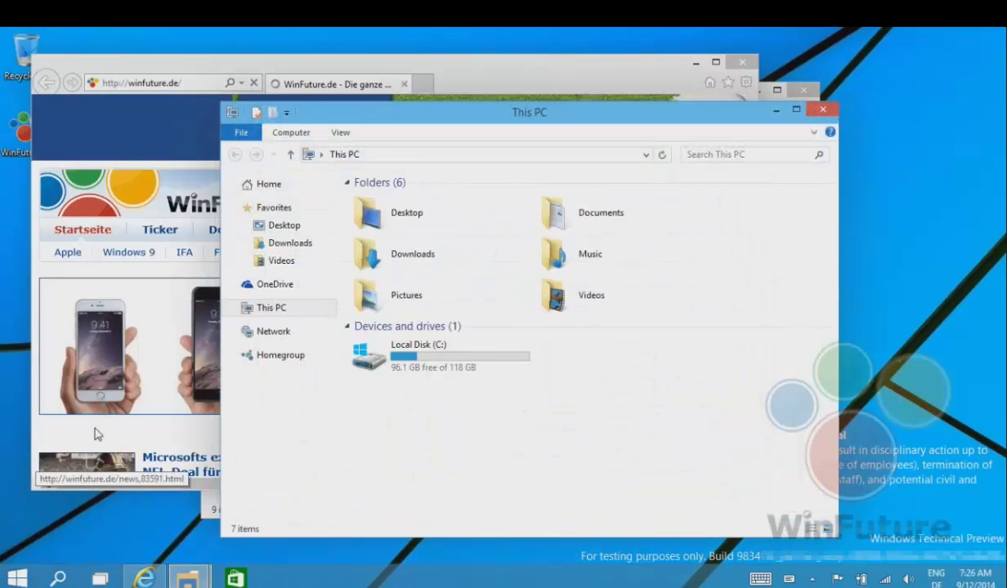
click(18, 579)
click(51, 474)
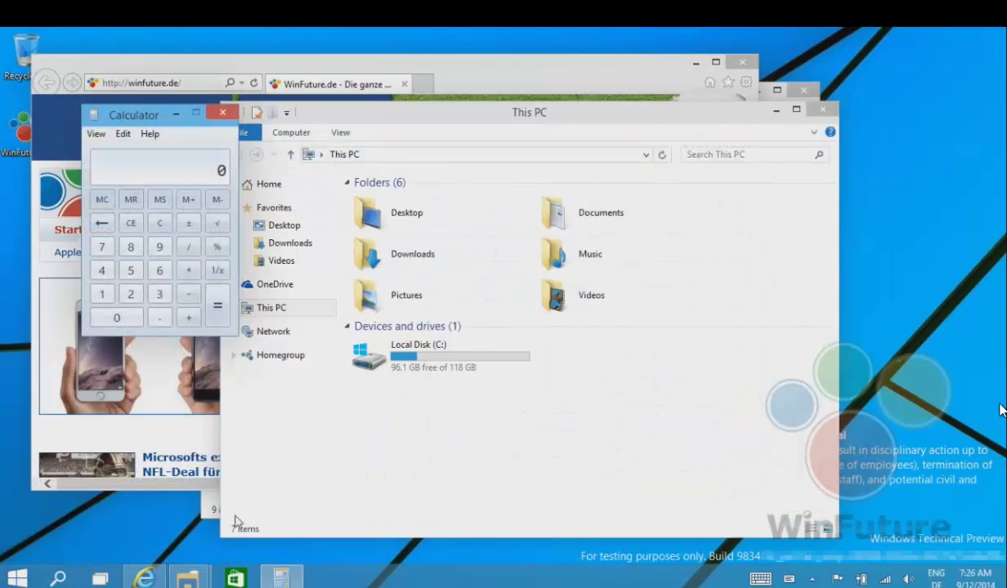
Step: From Task View, close the This PC and Home windows and move to the empty first desktop
click(112, 577)
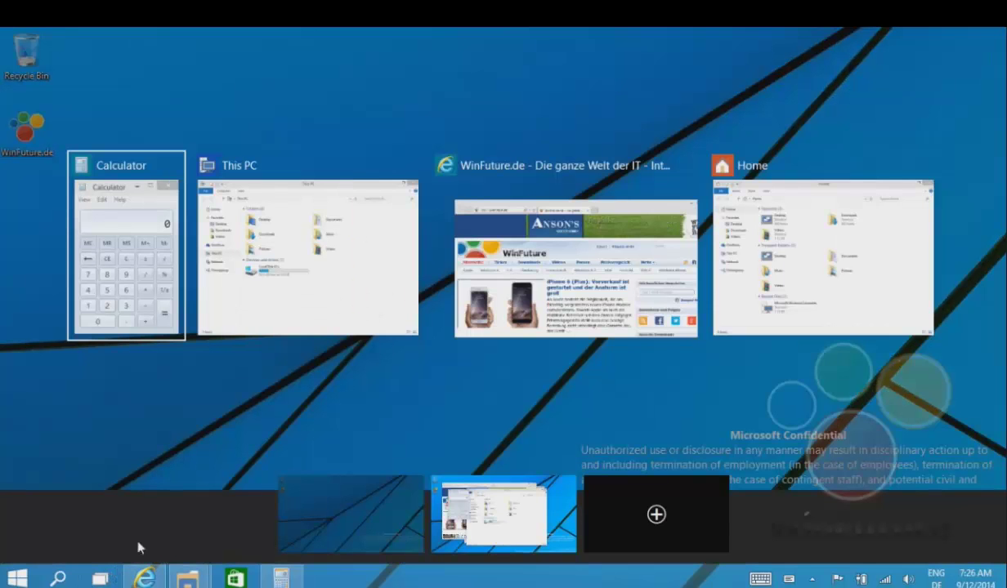
mouse_move(482, 503)
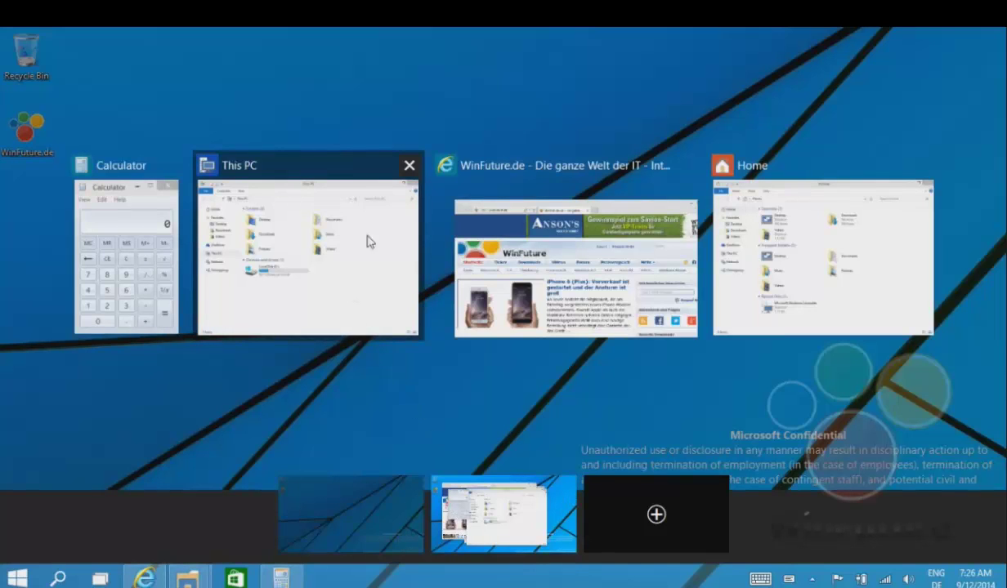
click(409, 165)
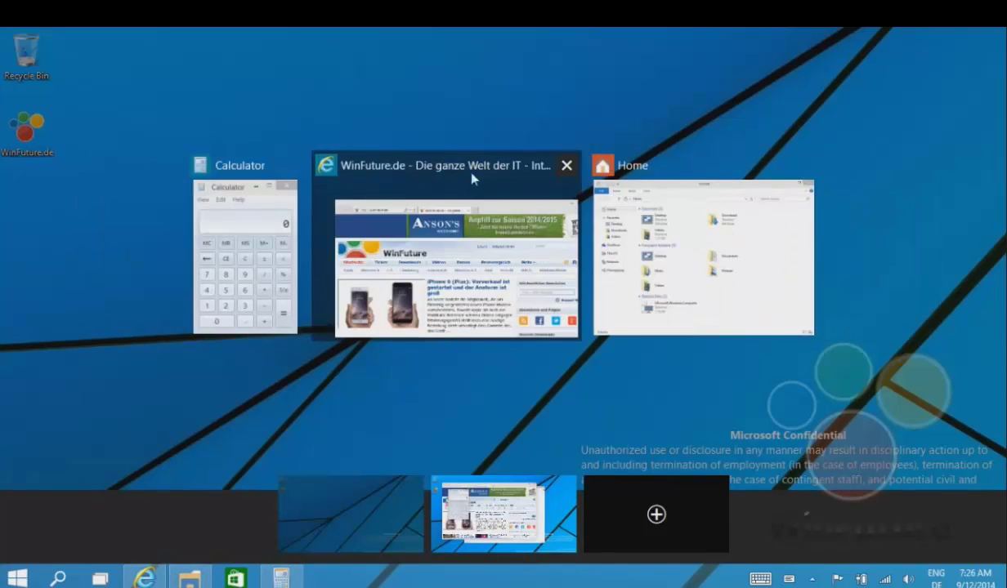
click(804, 167)
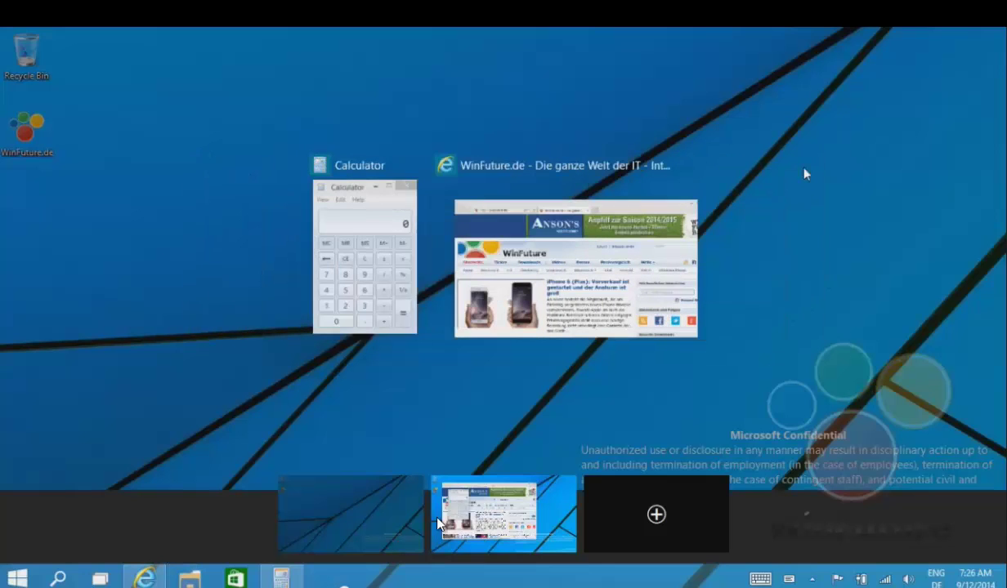
click(401, 497)
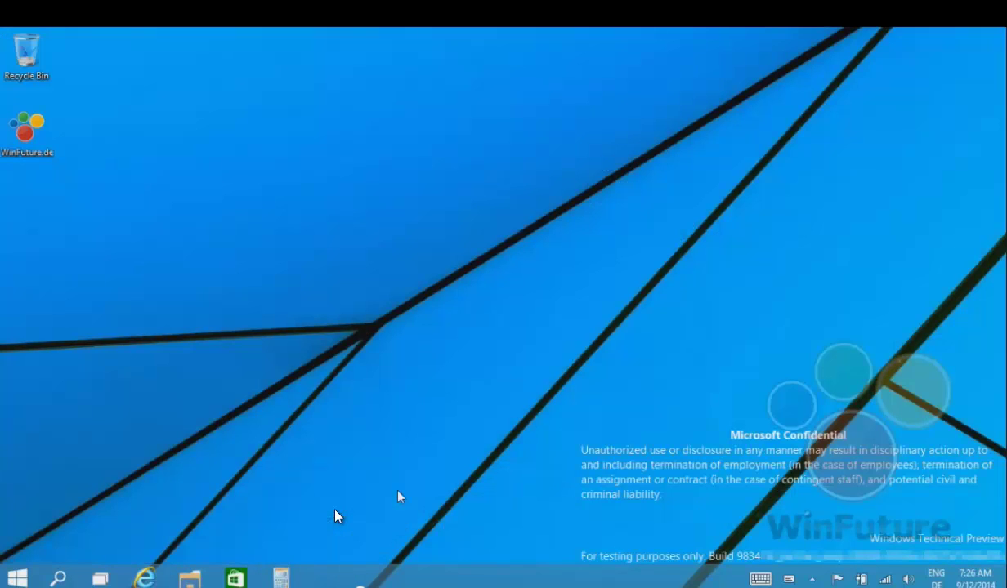
Step: Jump to Calculator on the other desktop, open Home, then switch to the empty first desktop
click(279, 579)
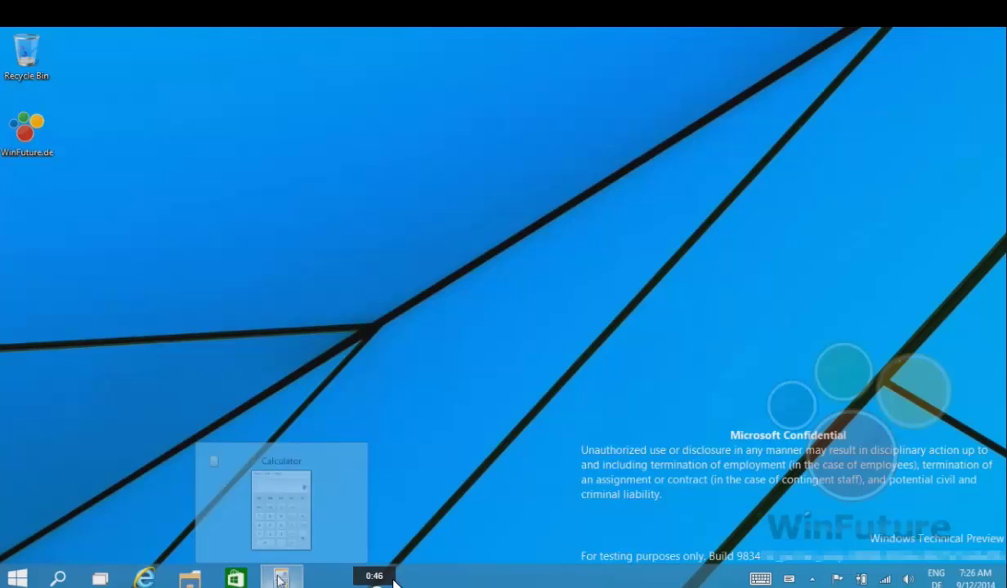
mouse_move(278, 579)
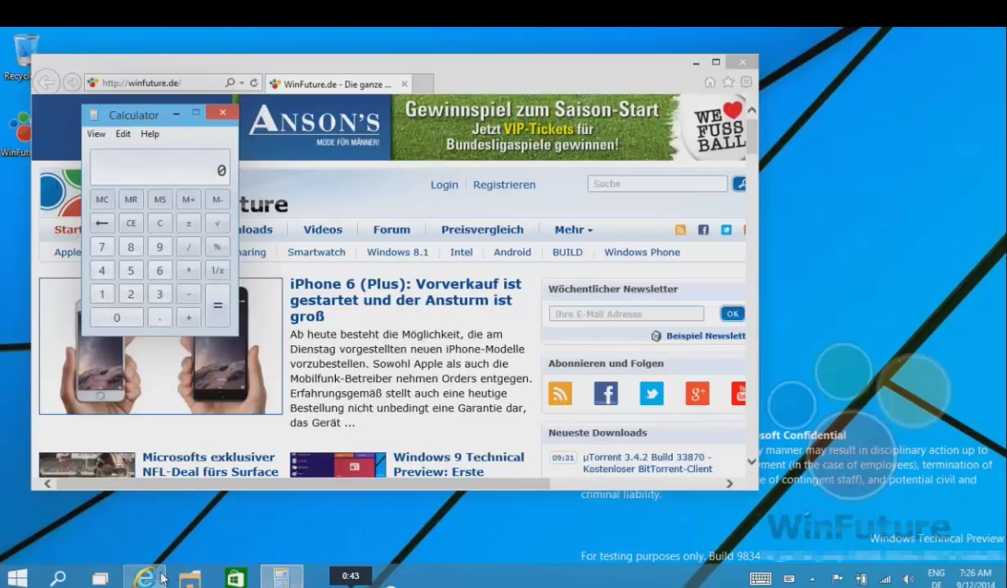
click(190, 579)
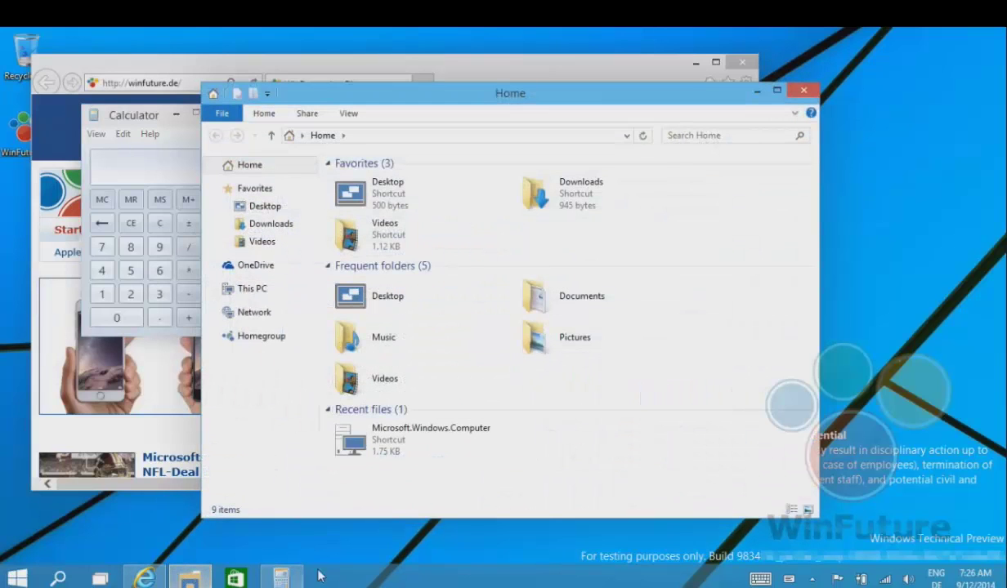
click(100, 577)
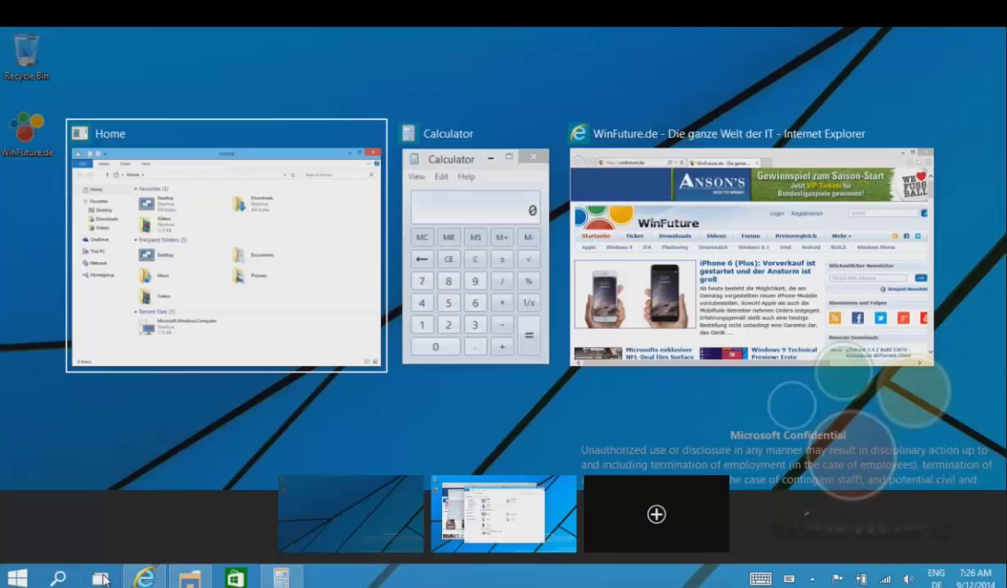
click(319, 530)
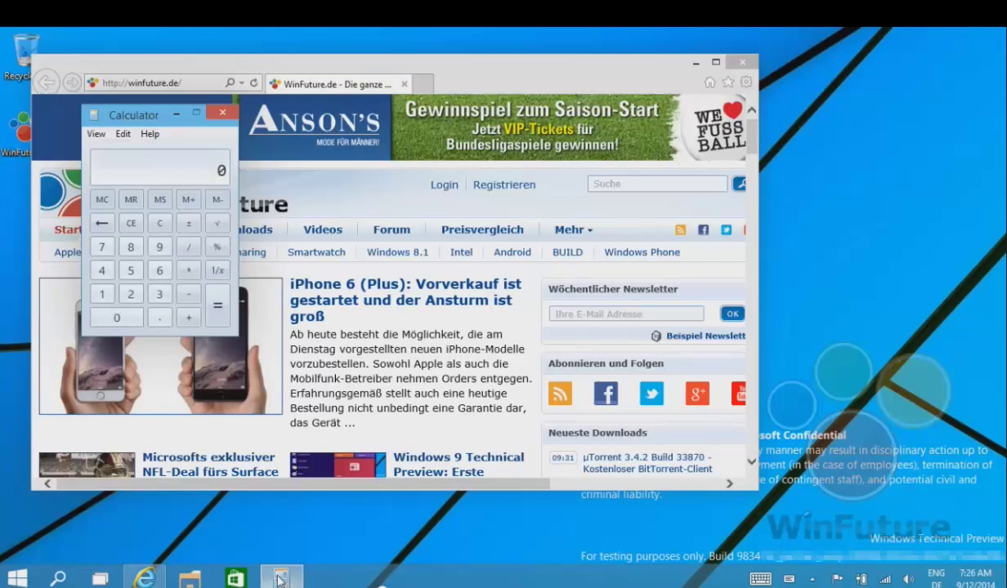
Step: Open a Home window again and return to the empty first desktop
click(185, 581)
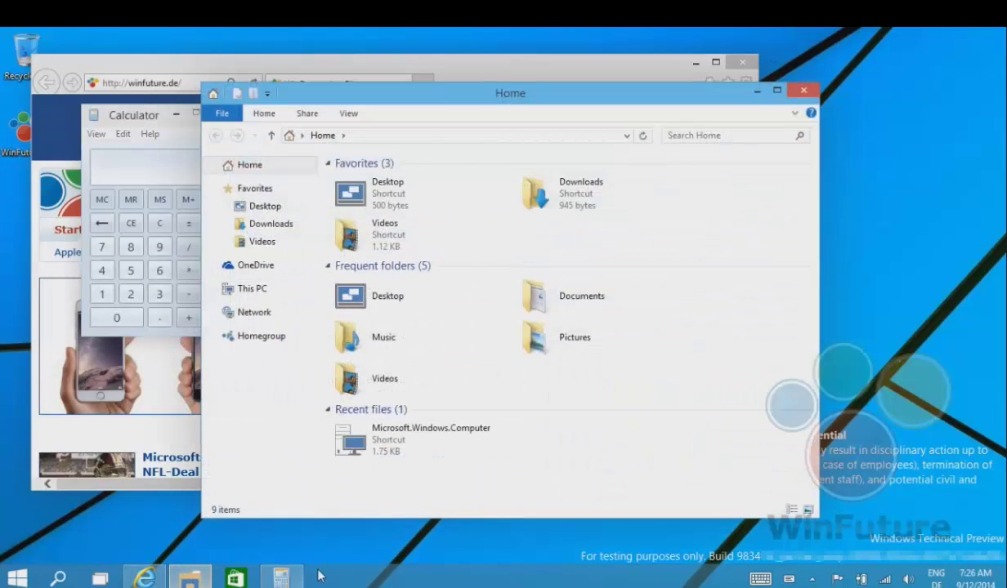
click(101, 579)
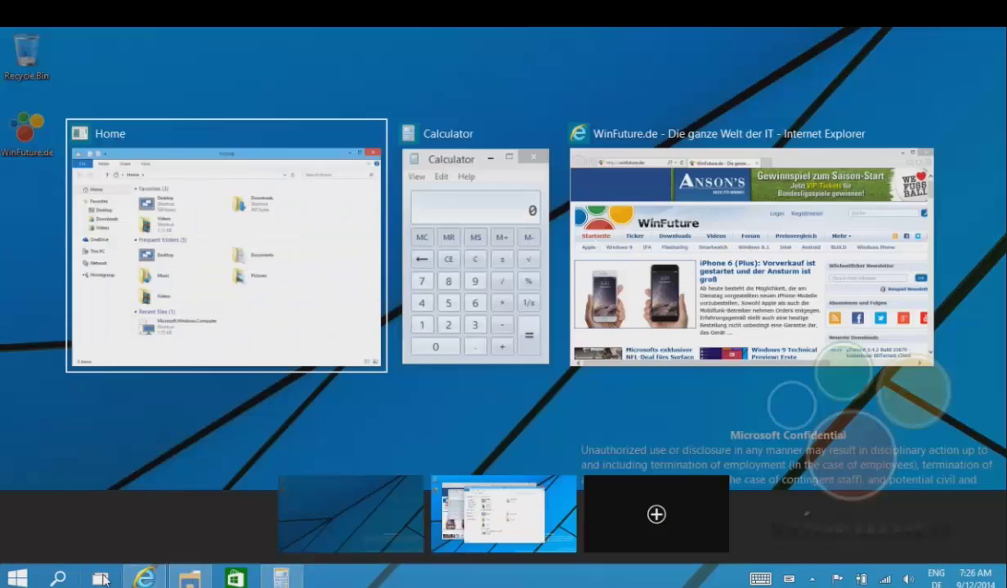
click(326, 526)
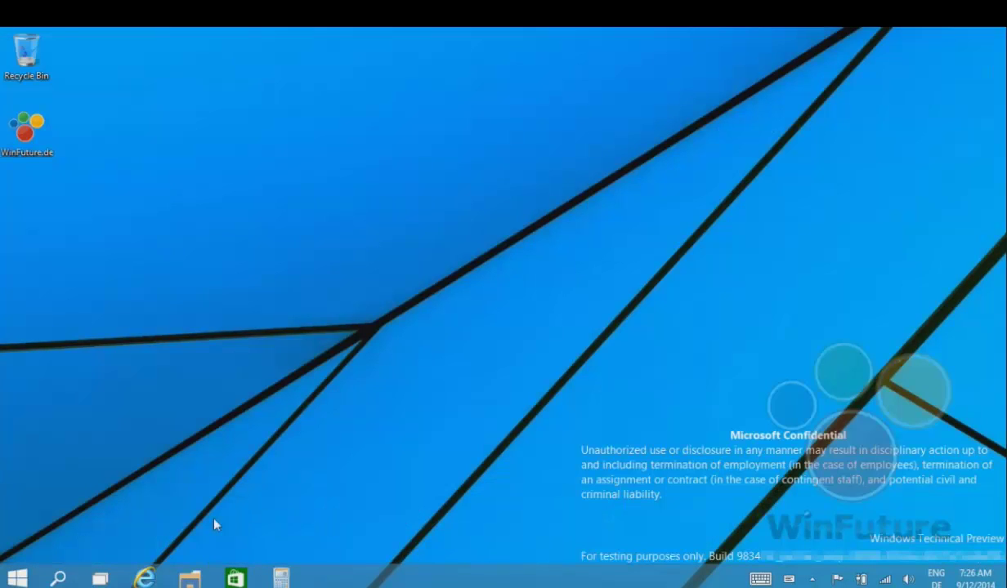
Step: Open WinFuture.de from IE's frequent sites, then show the Start menu on the first desktop
right_click(141, 577)
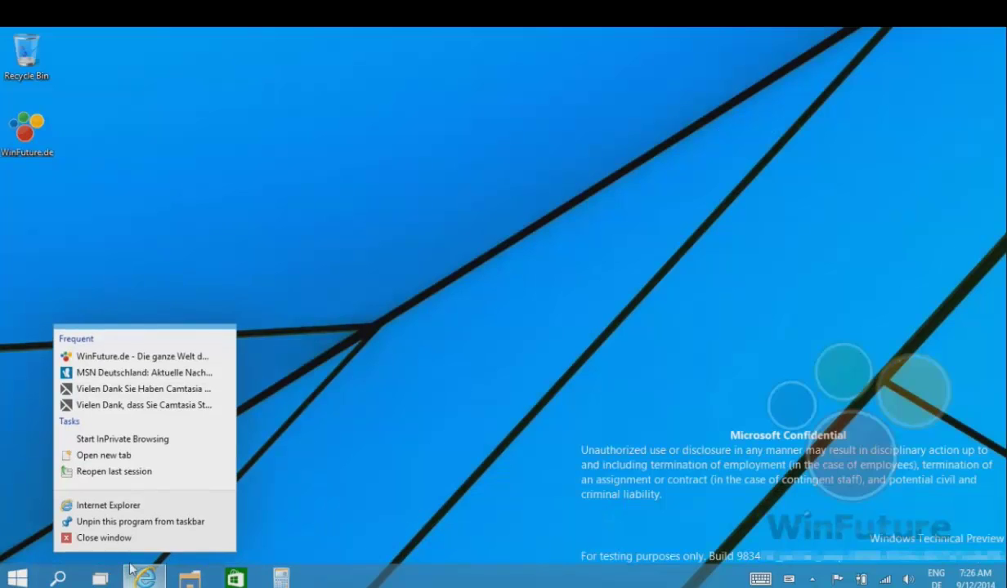
click(161, 364)
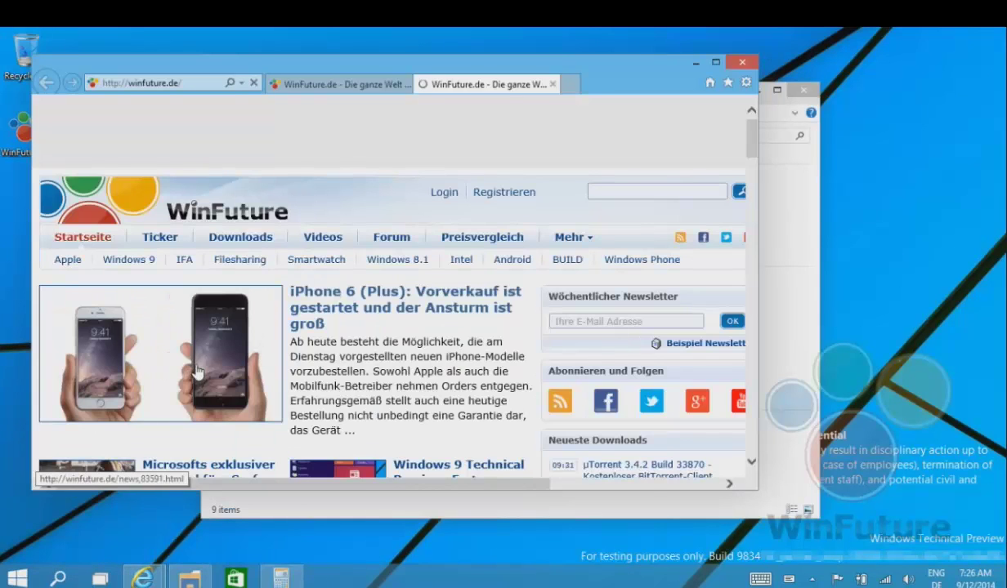
mouse_move(138, 577)
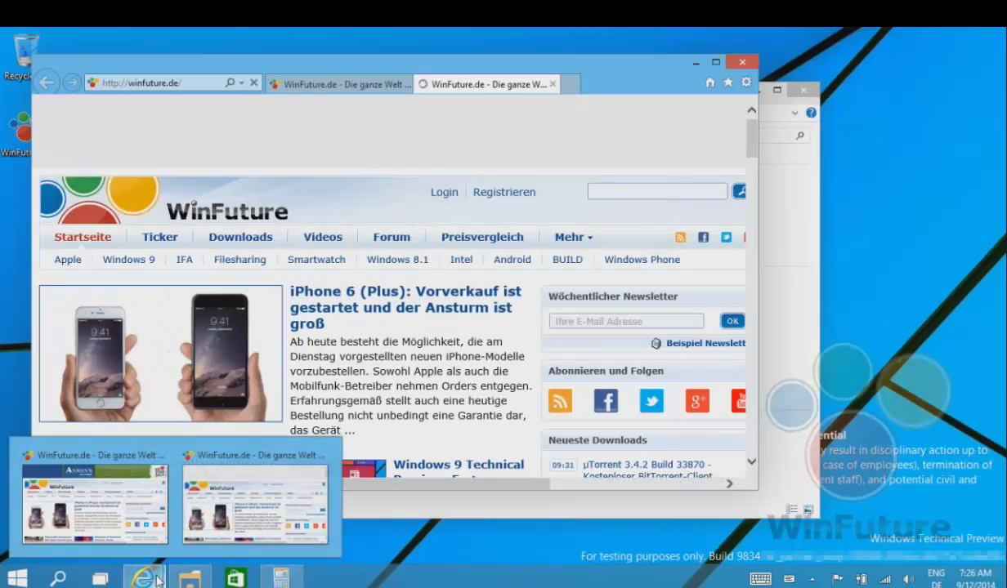
click(99, 578)
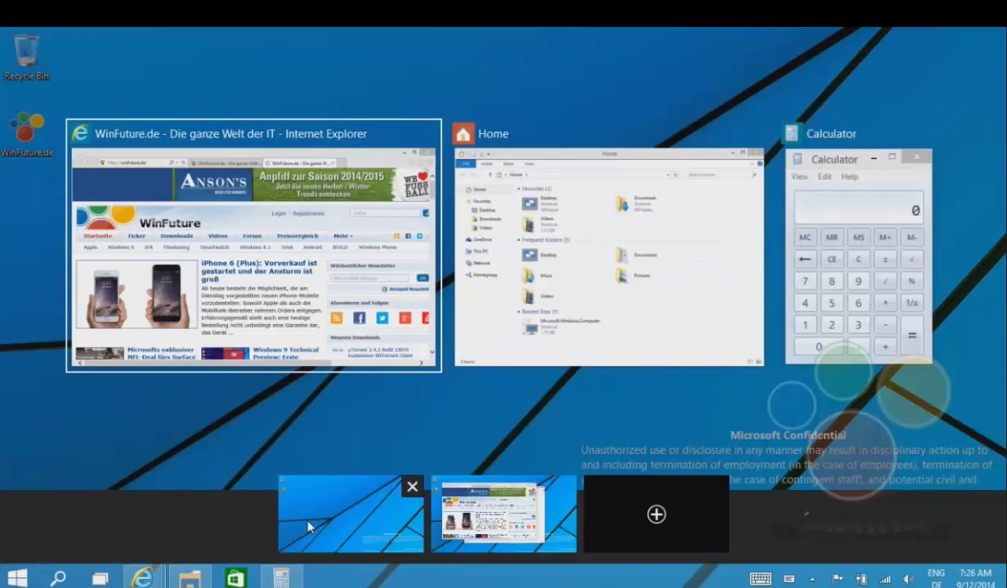
click(286, 523)
click(16, 578)
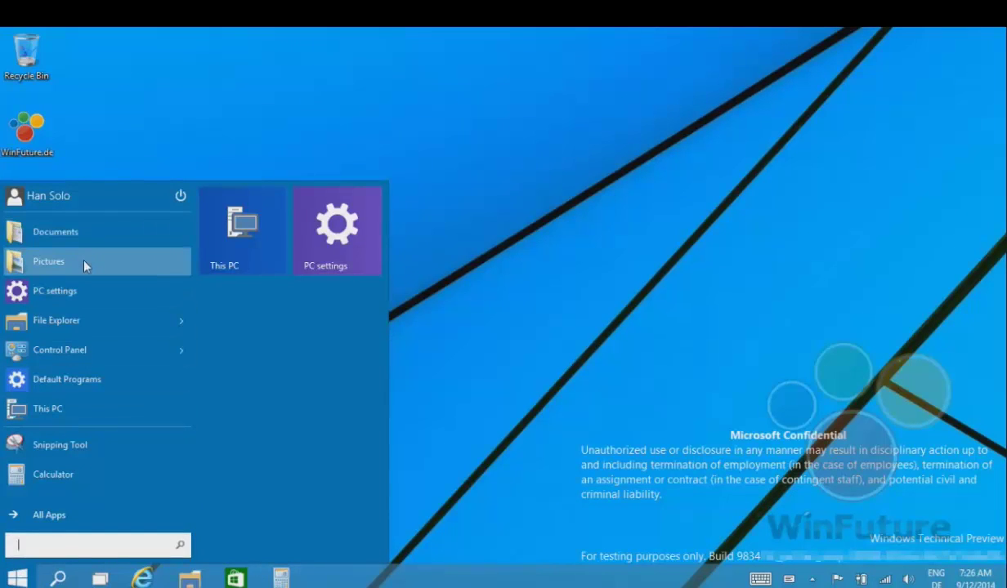
Step: Launch PC settings on the first desktop, jump to Calculator, then return to PC settings
click(74, 286)
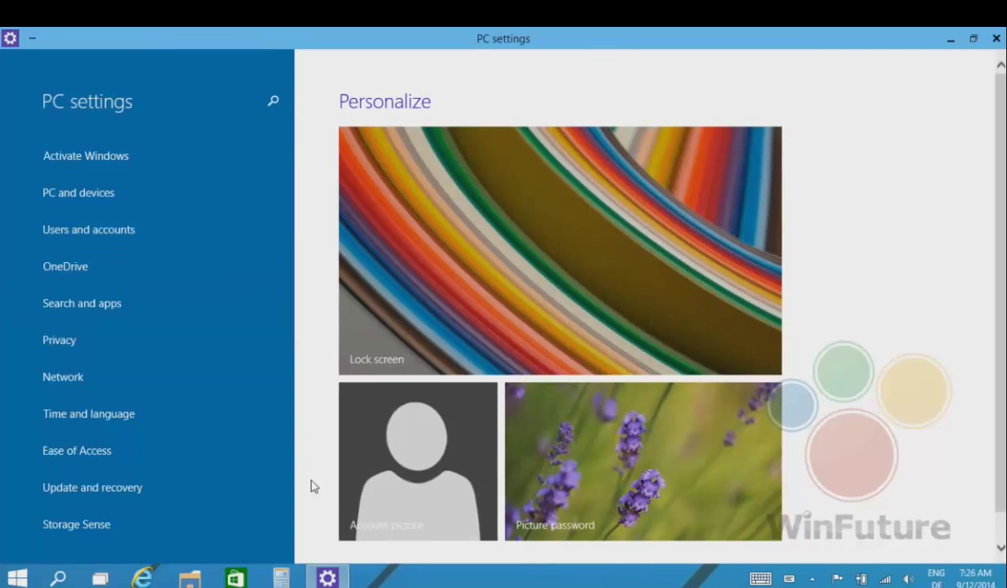
mouse_move(284, 578)
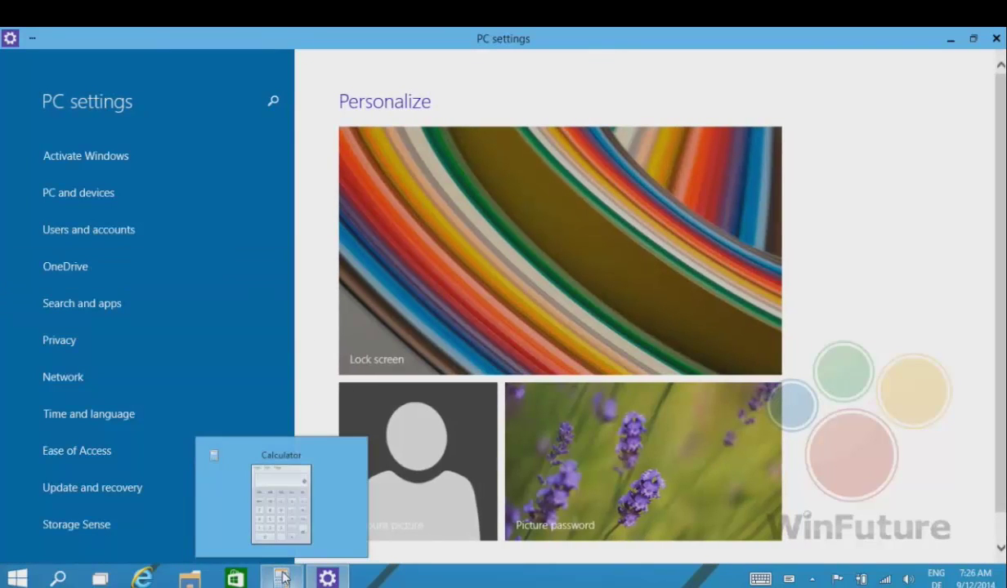
click(282, 500)
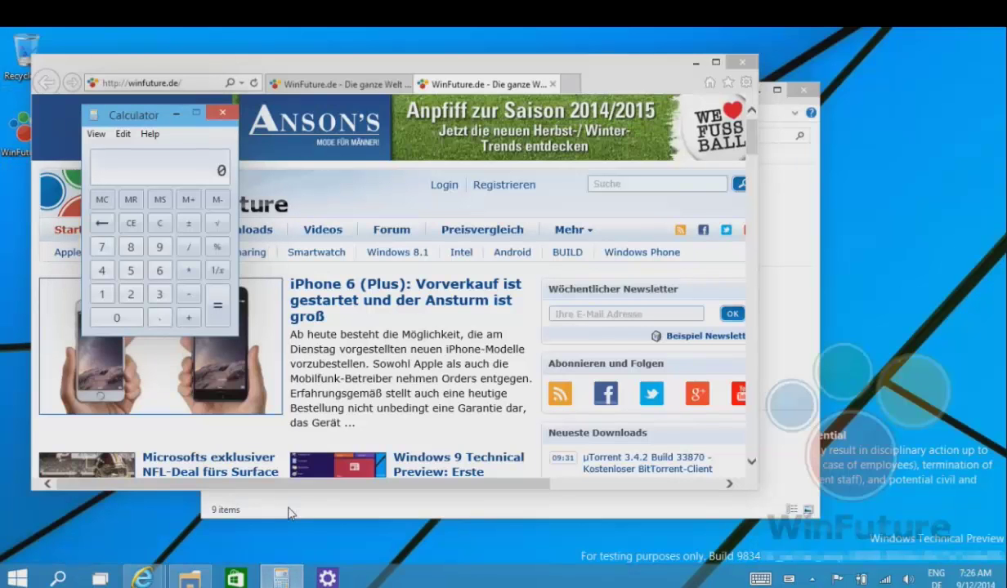
mouse_move(327, 578)
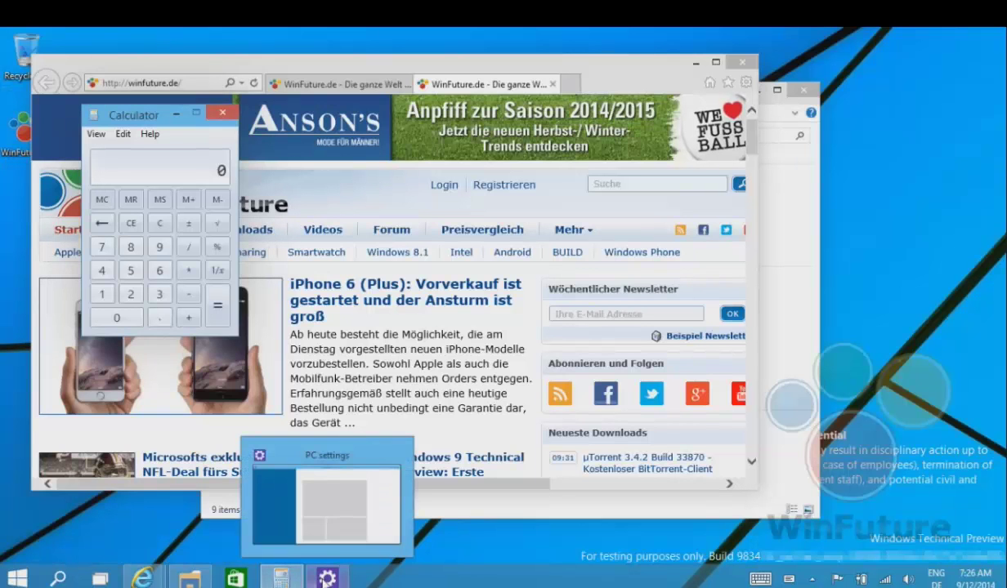
click(322, 472)
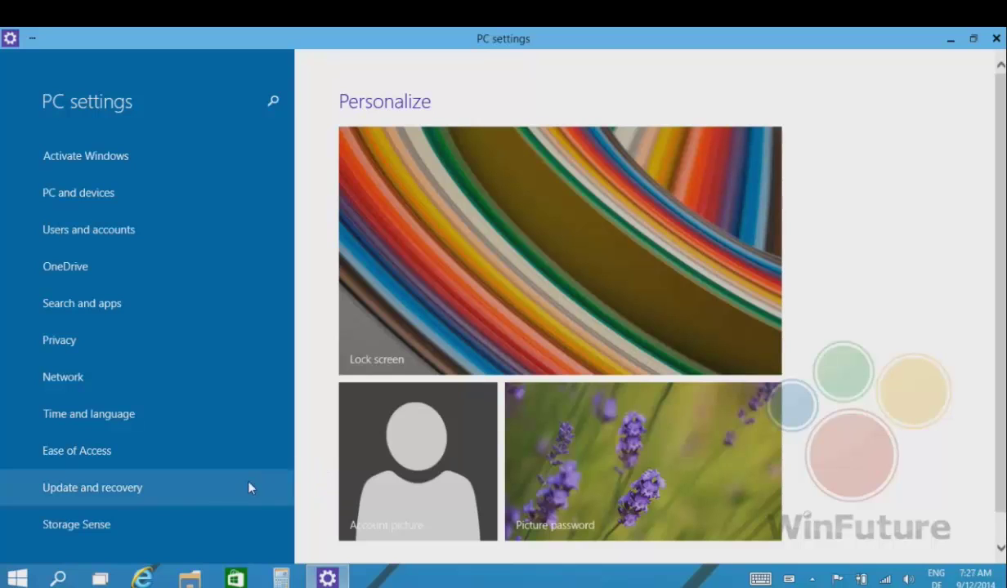
Step: Preview each desktop in Task View: PC settings versus Calculator, Internet Explorer and Home
click(100, 578)
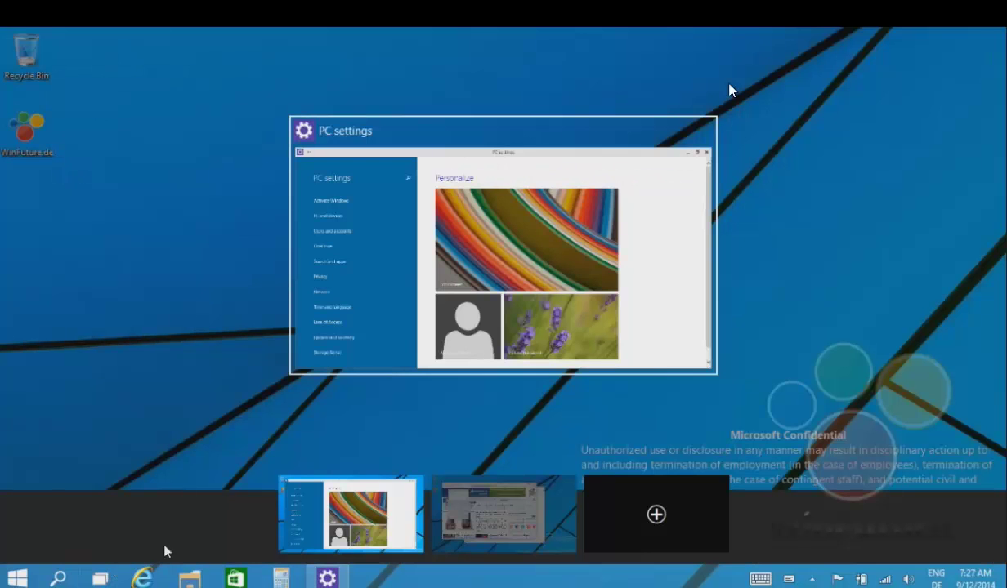
mouse_move(418, 508)
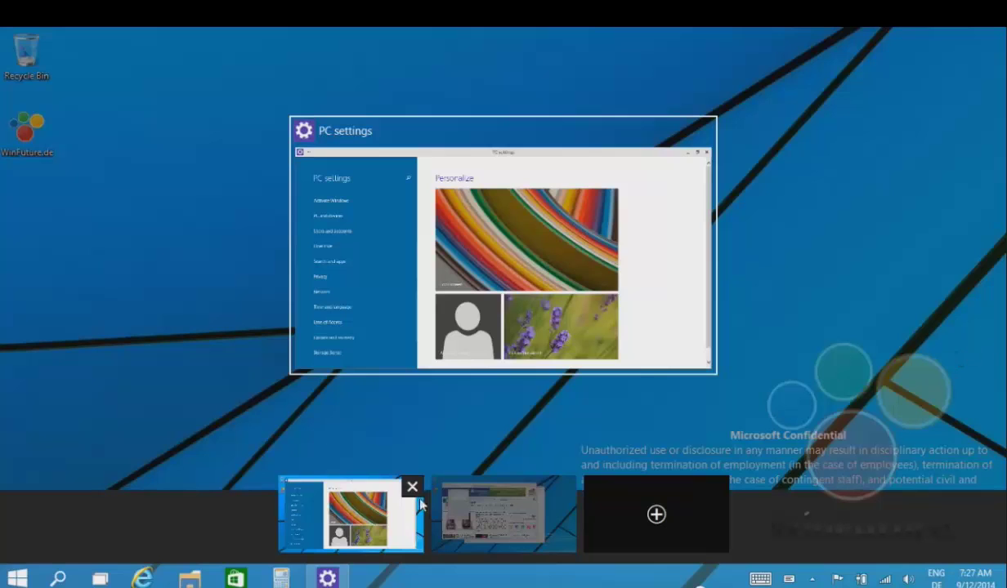
mouse_move(474, 511)
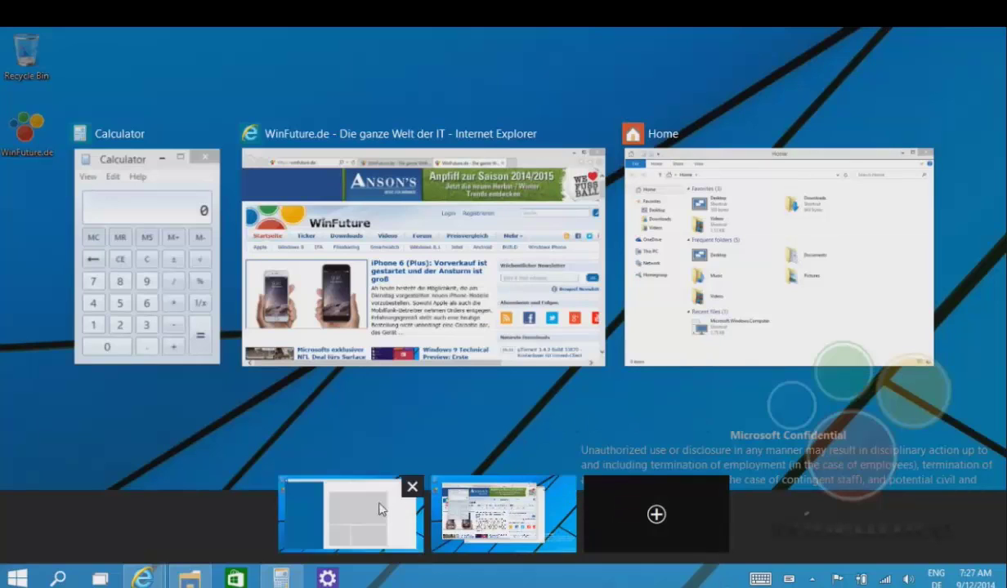
mouse_move(380, 508)
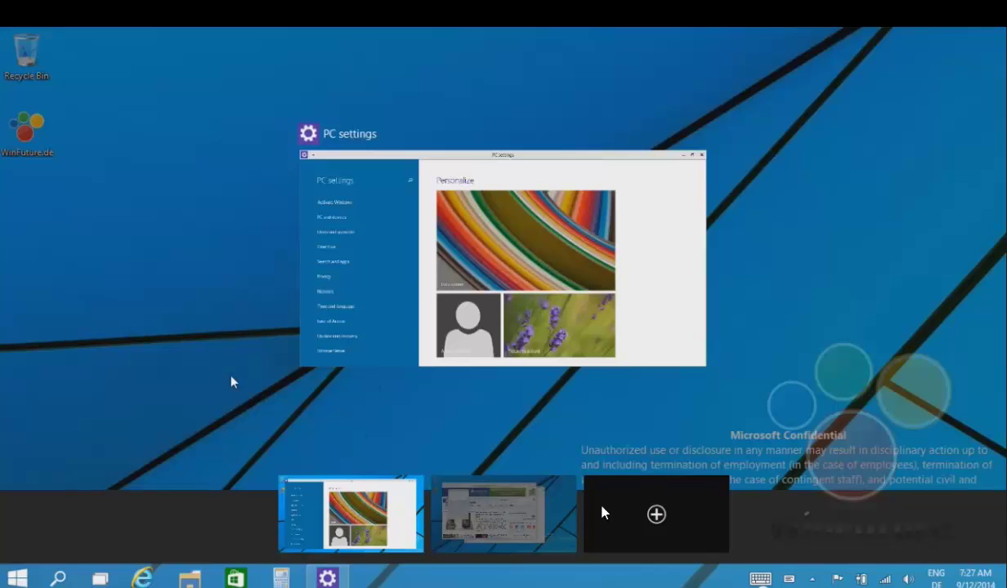
click(484, 299)
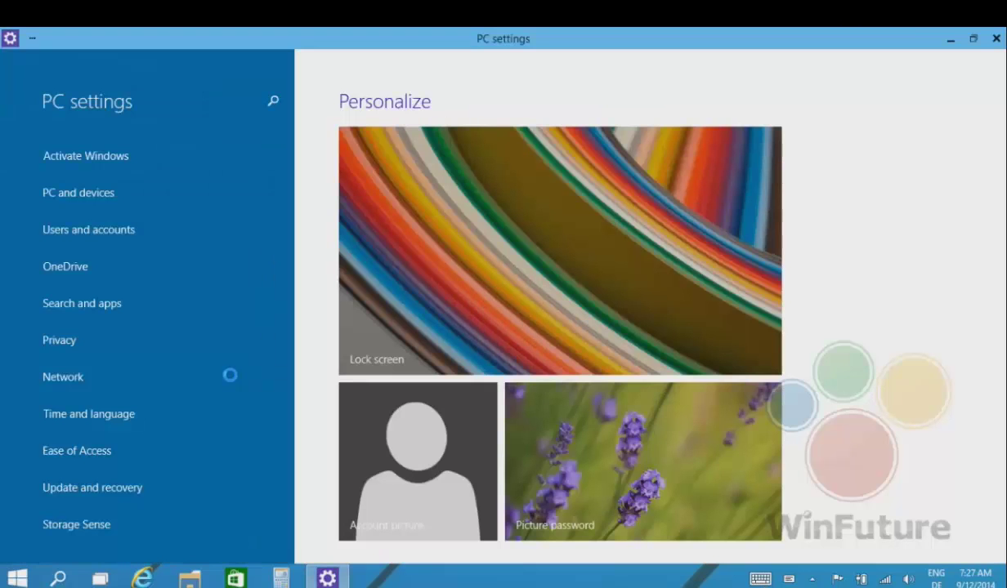
key(super+Tab)
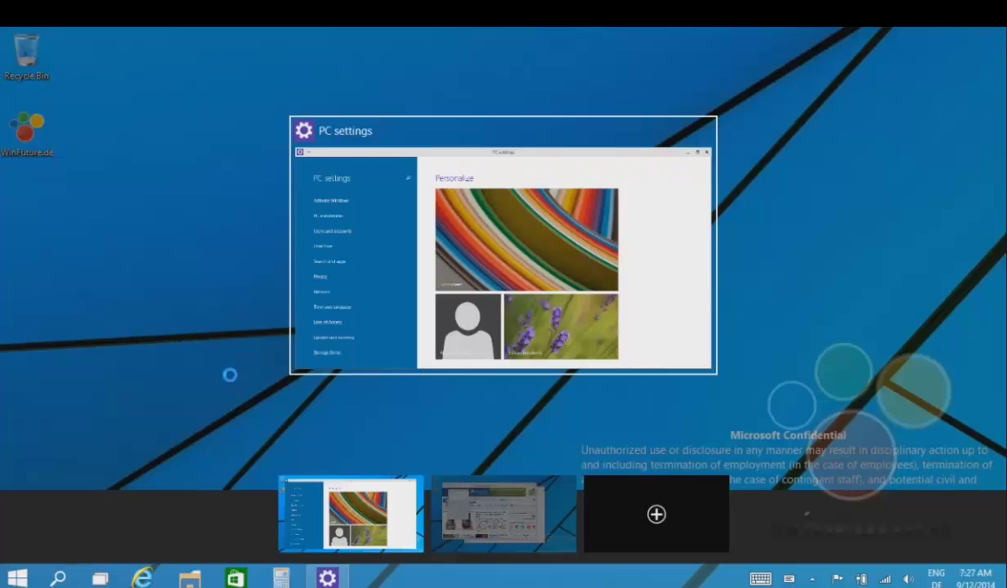
key(Escape)
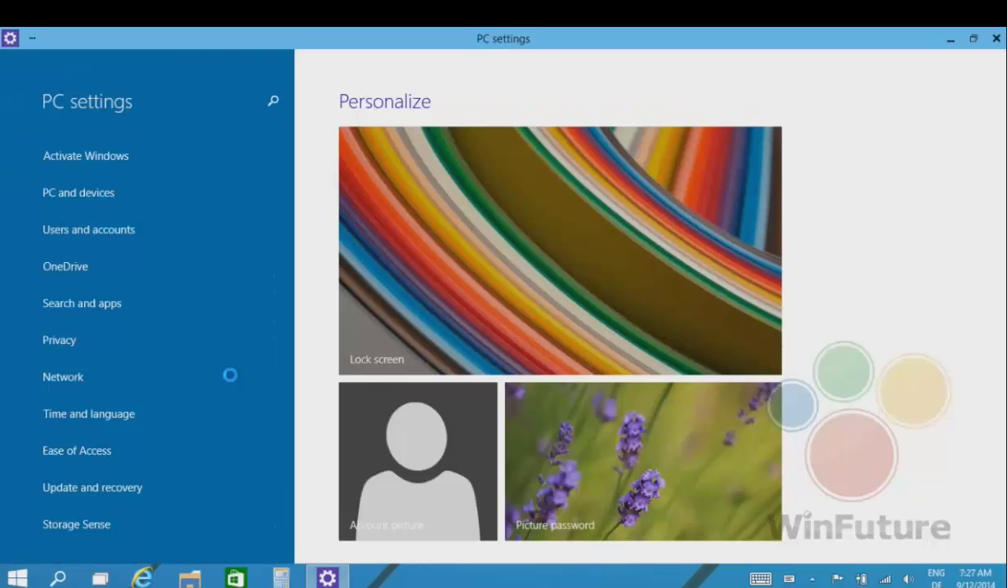
key(super+Tab)
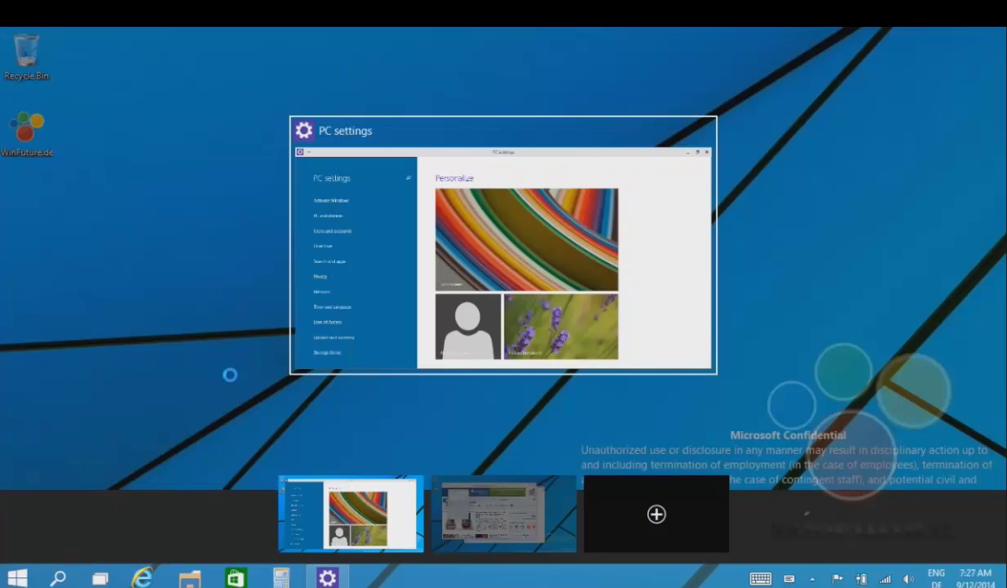
key(Right)
key(Right)
key(Right)
key(Right)
key(Right)
key(Right)
key(Right)
key(Right)
key(Right)
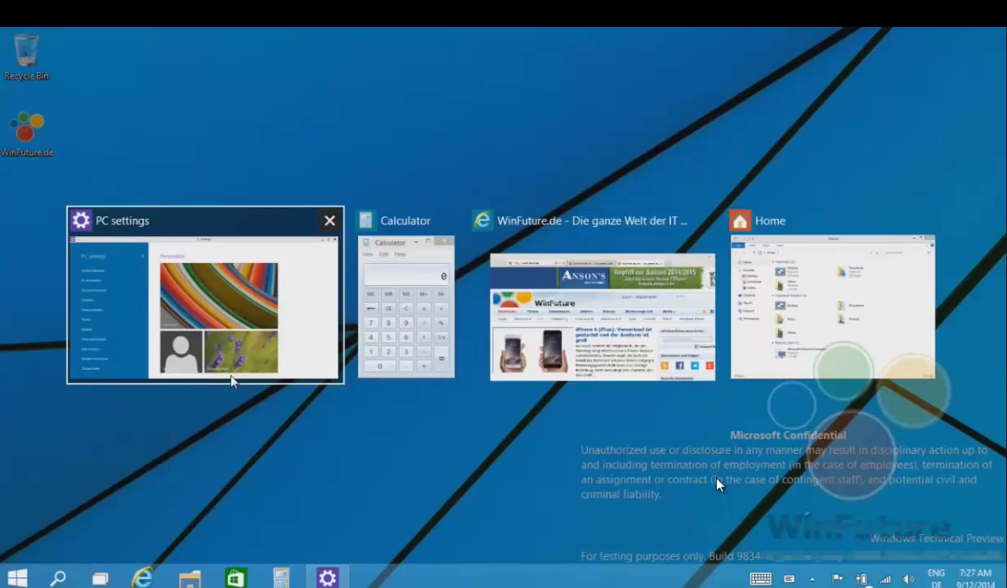
key(Return)
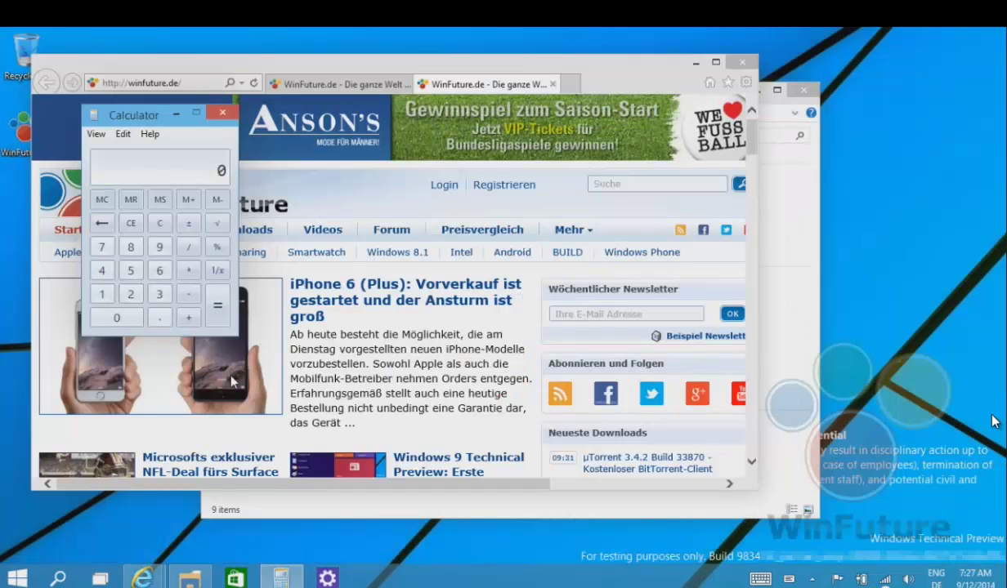
key(alt+Tab)
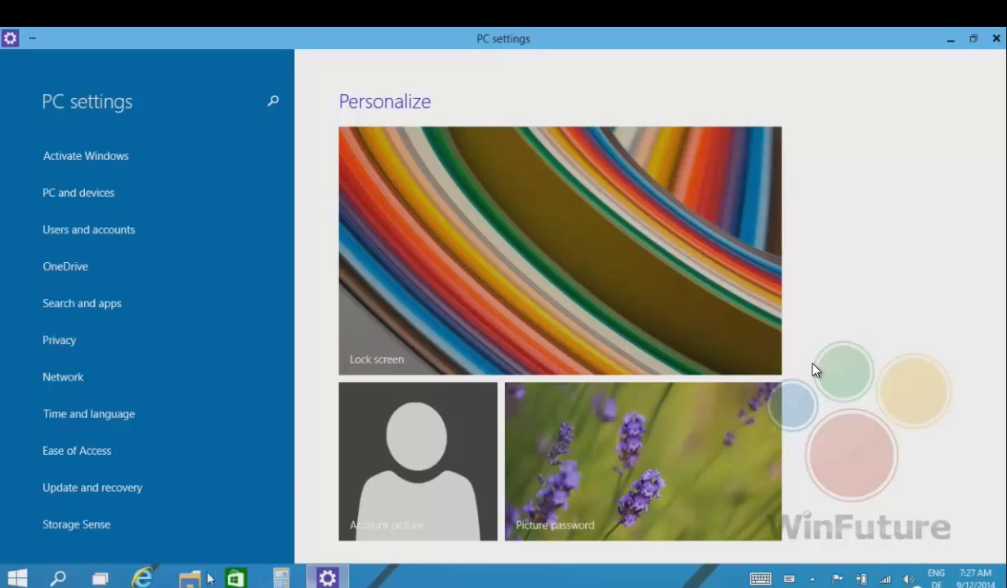
key(super+Tab)
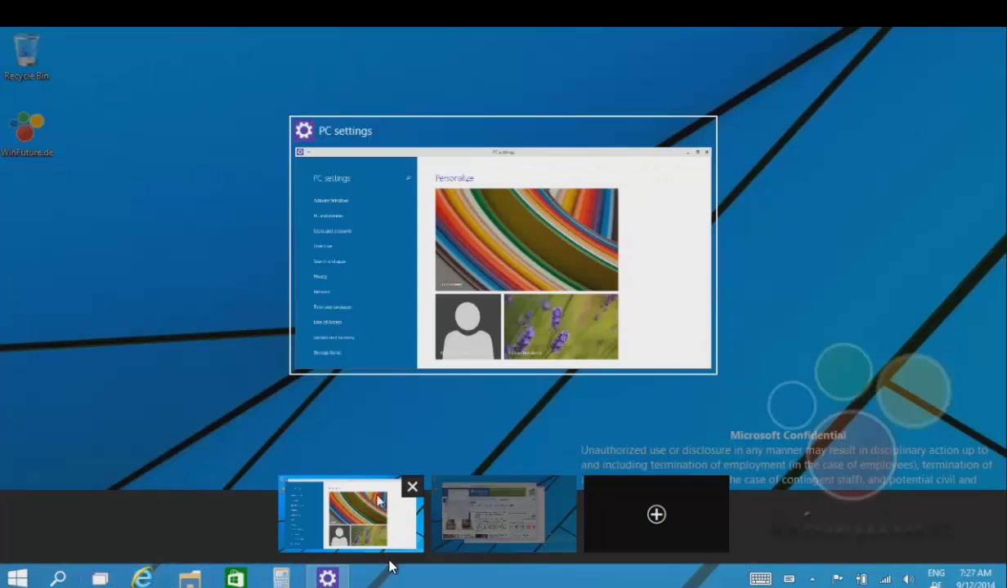
Step: Remove the first desktop, close the This PC and Home windows, and switch to the empty desktop
click(406, 484)
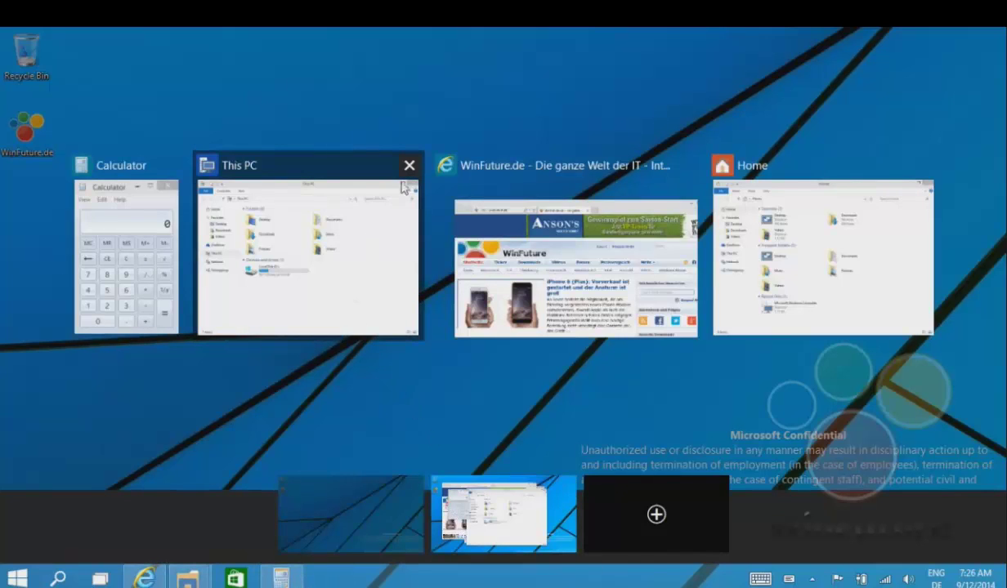
click(409, 166)
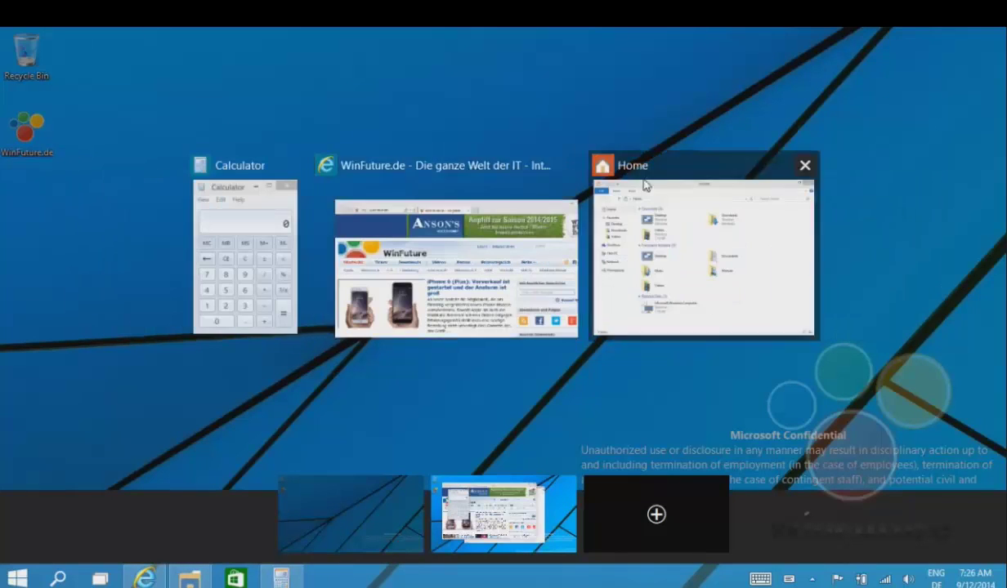
click(804, 167)
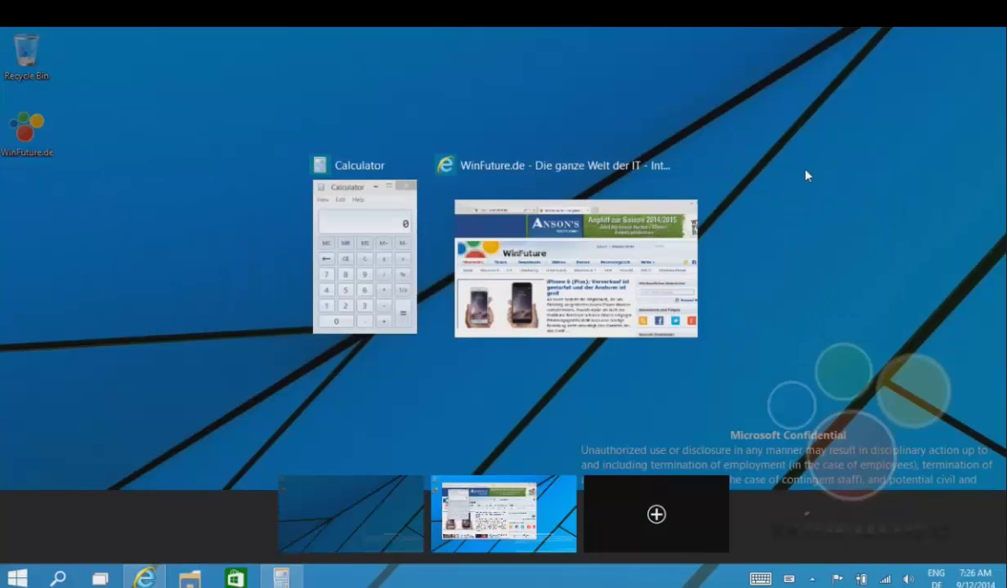
click(399, 496)
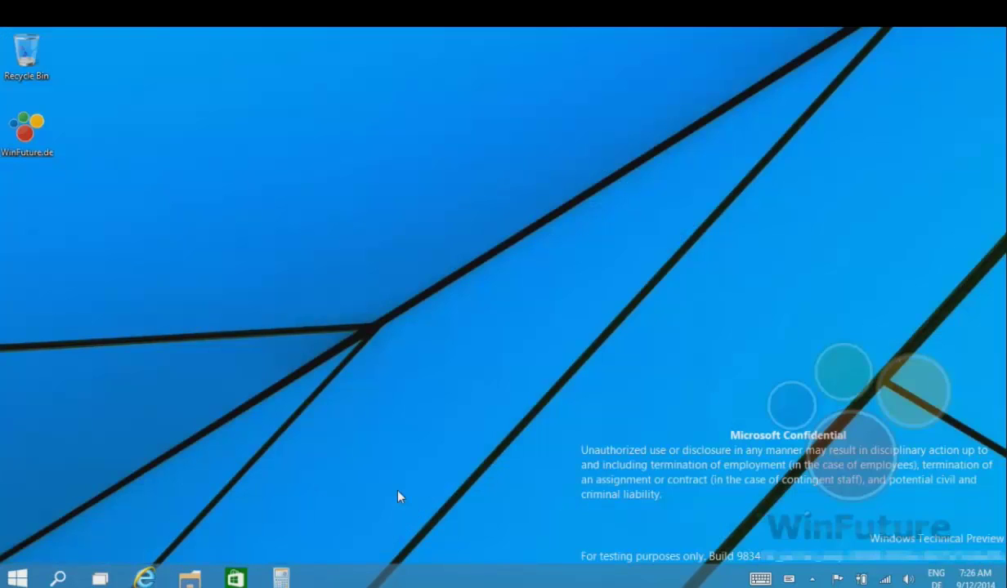
Step: Bring back Calculator, open the Home folder, then switch to the empty desktop
click(281, 579)
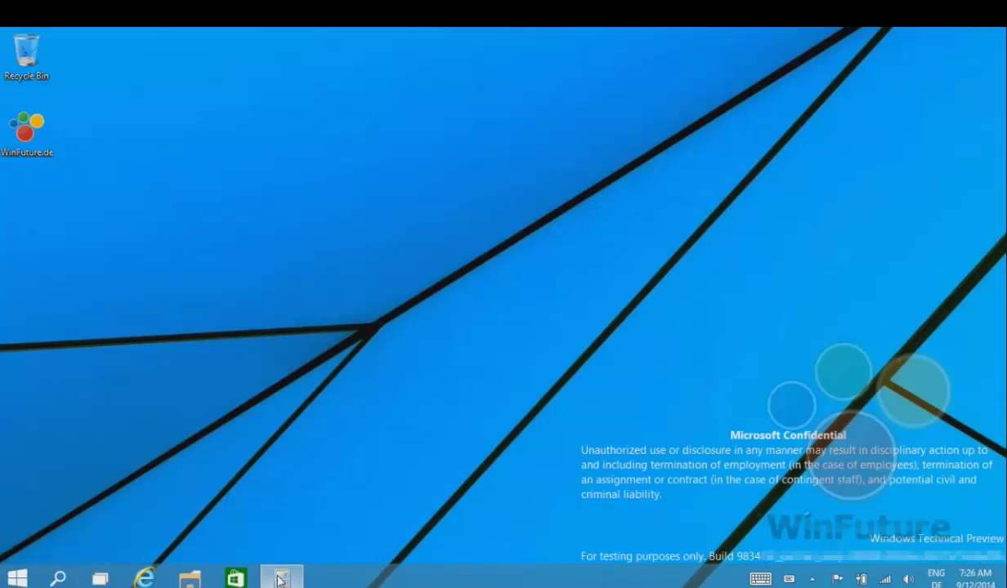
click(187, 577)
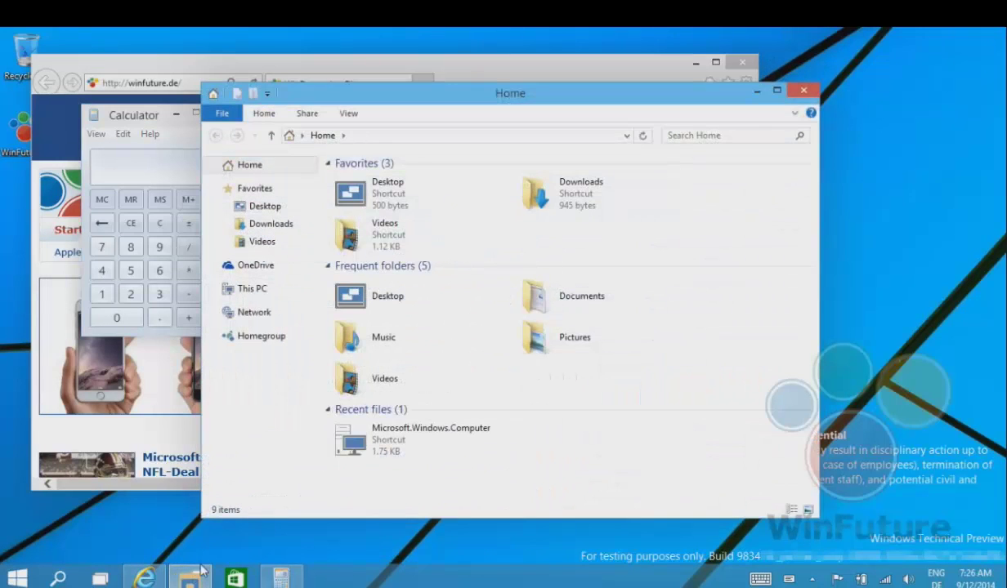
click(100, 578)
click(327, 525)
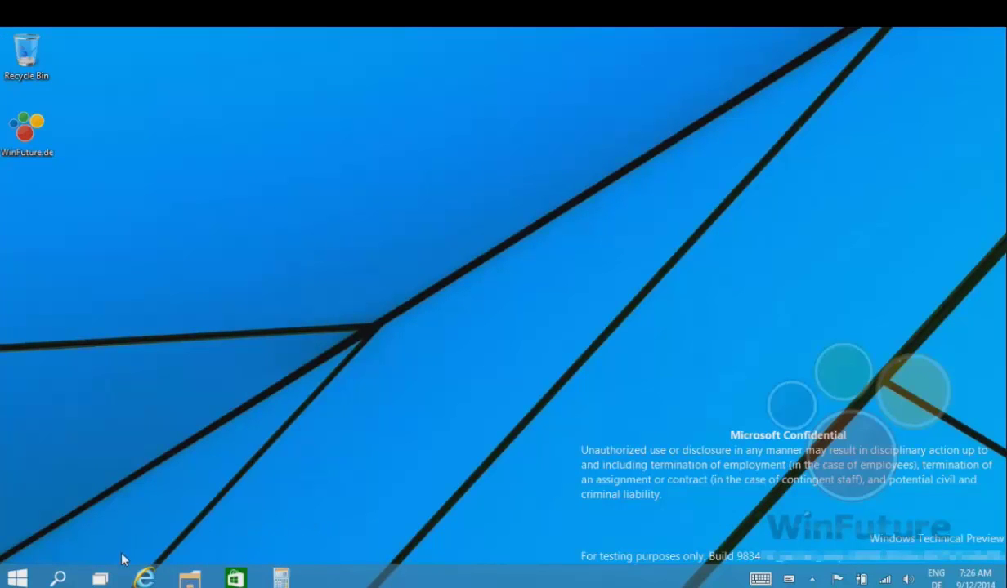
Step: Open WinFuture.de in a new IE tab from frequent sites, then return to the empty desktop
right_click(144, 577)
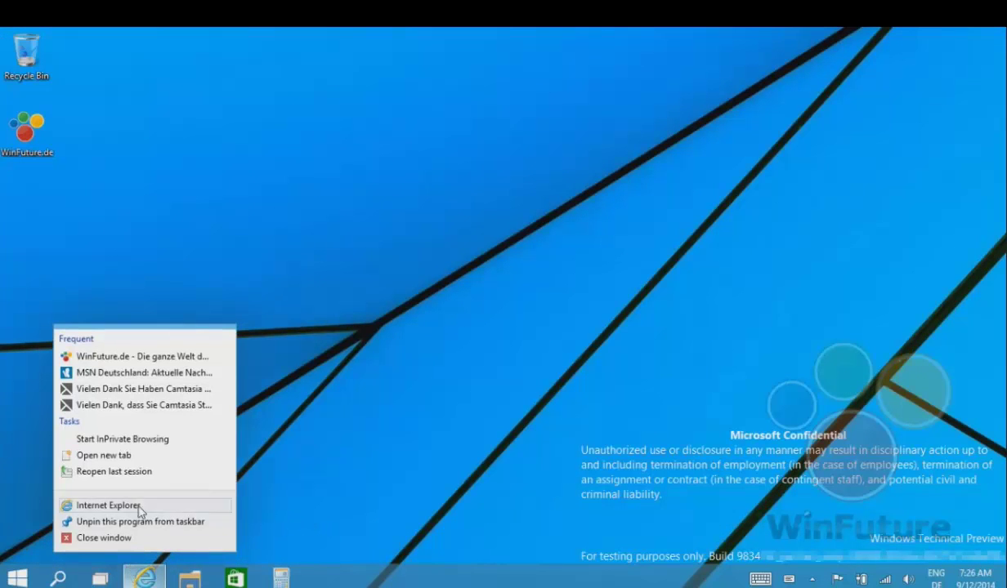
click(161, 365)
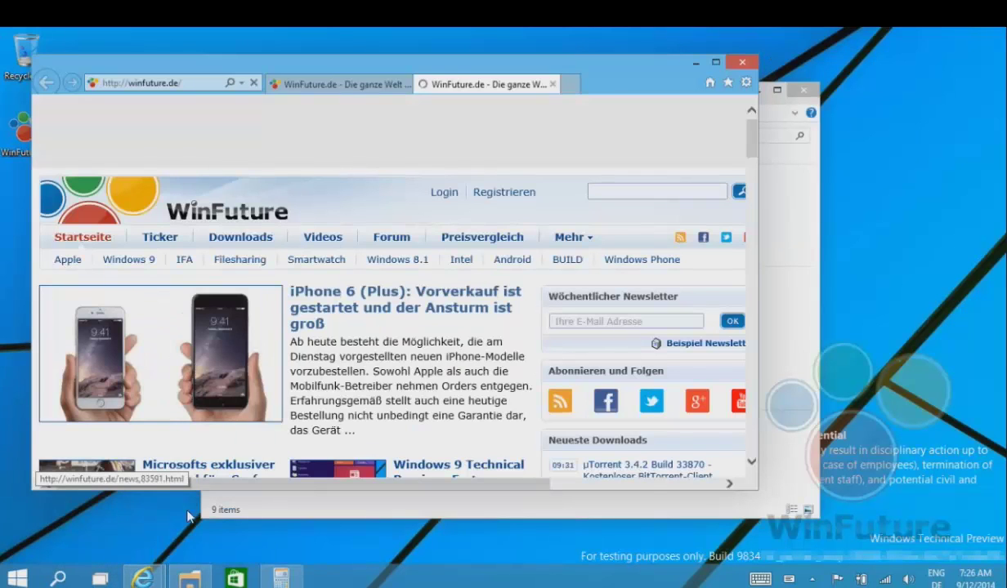
mouse_move(143, 577)
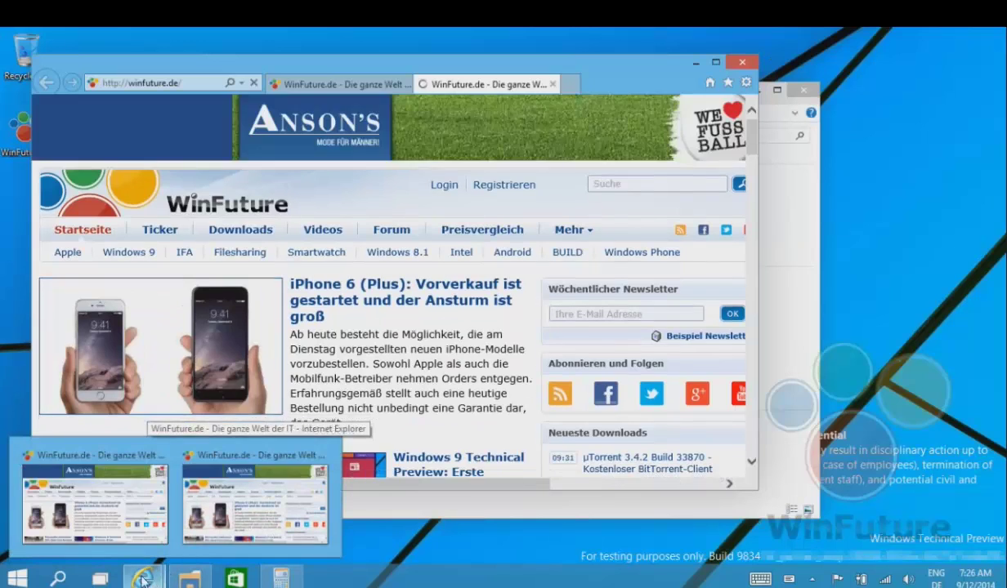
click(100, 578)
click(654, 514)
click(308, 525)
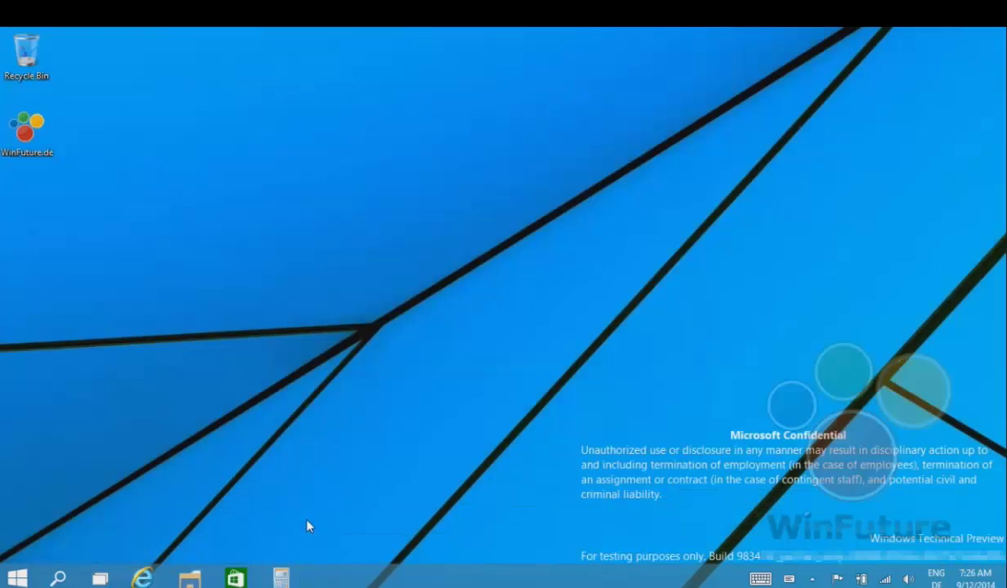
Step: Launch PC settings from Start, glance at Calculator via the taskbar, then bring PC settings back to front
click(17, 578)
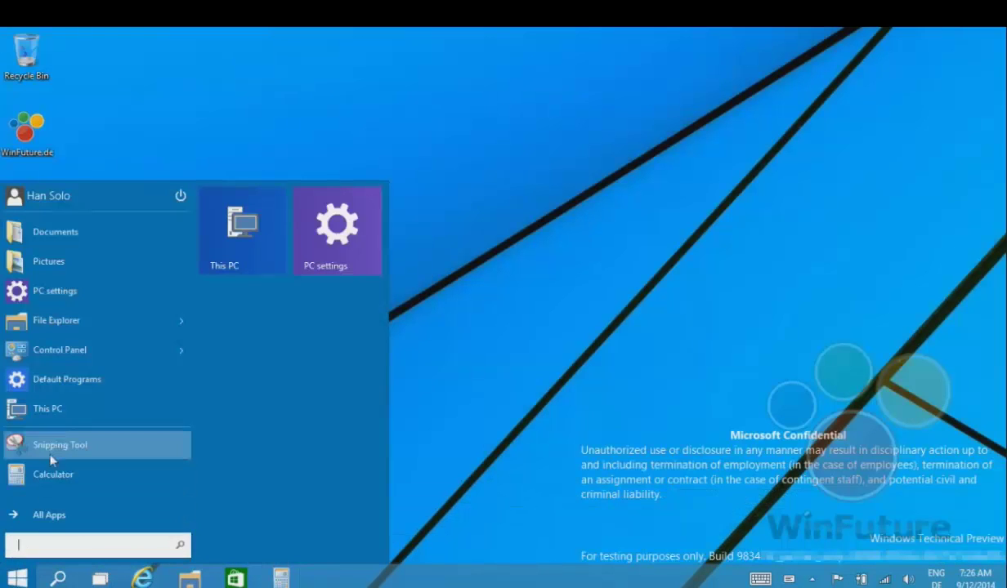
click(74, 291)
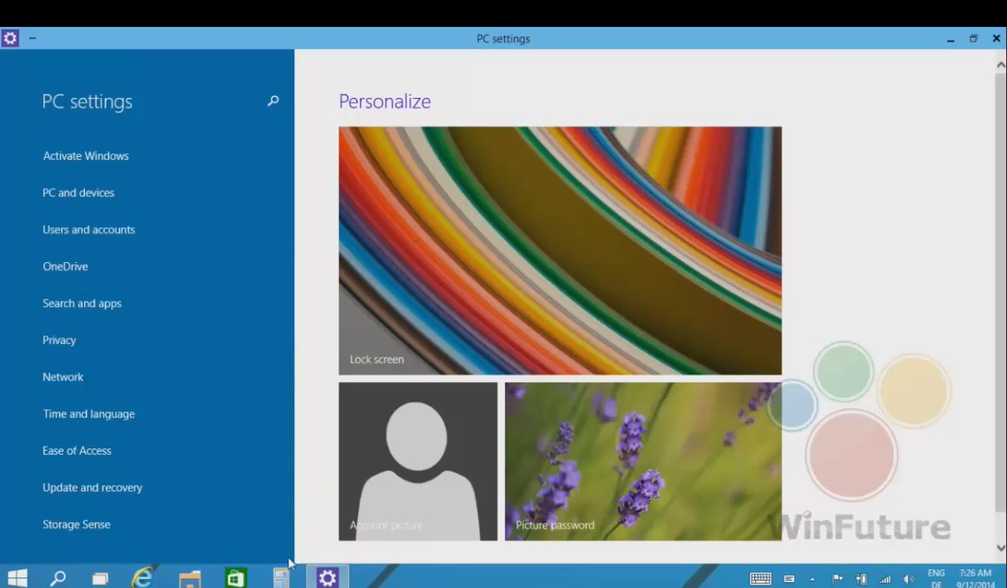
mouse_move(282, 577)
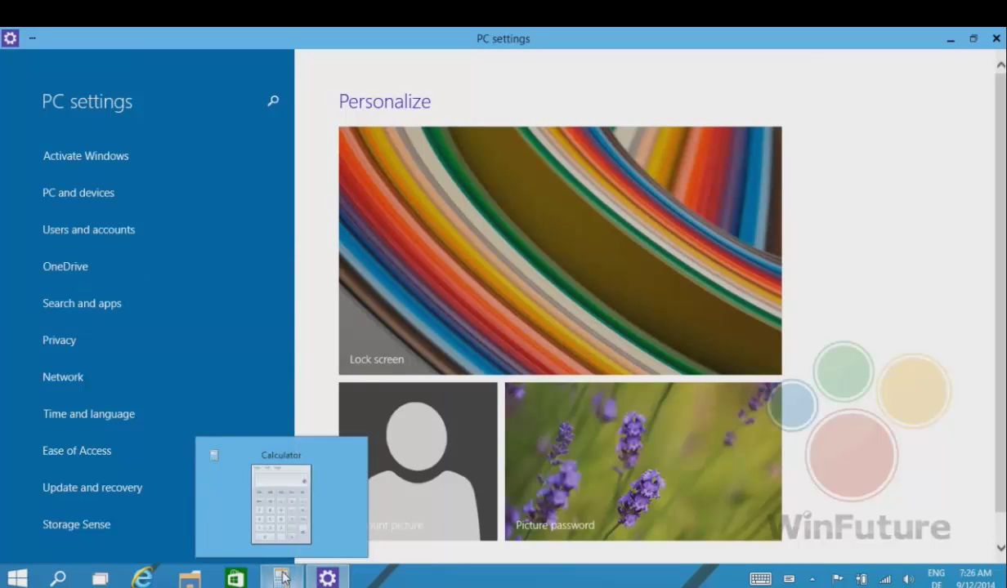
click(277, 488)
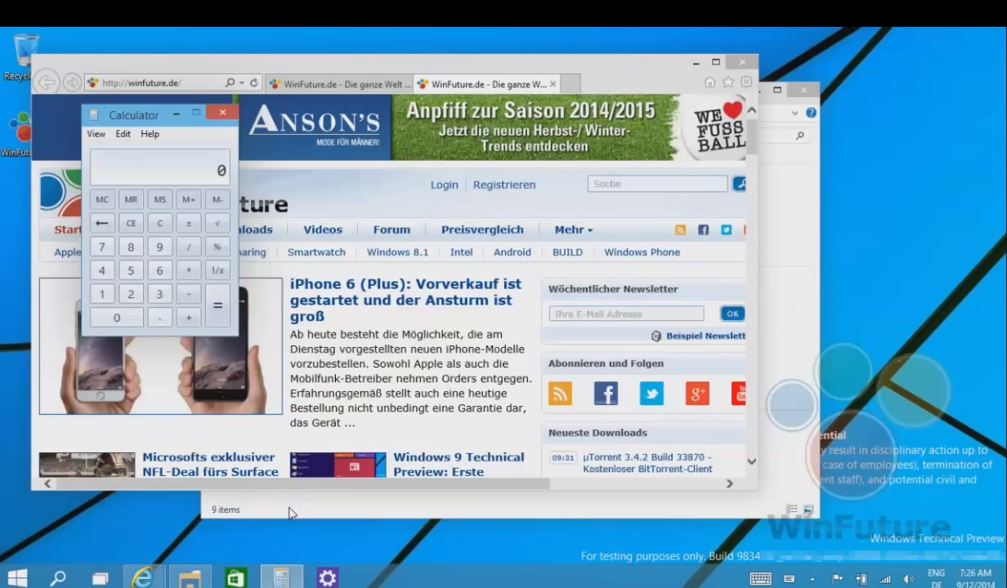
mouse_move(327, 576)
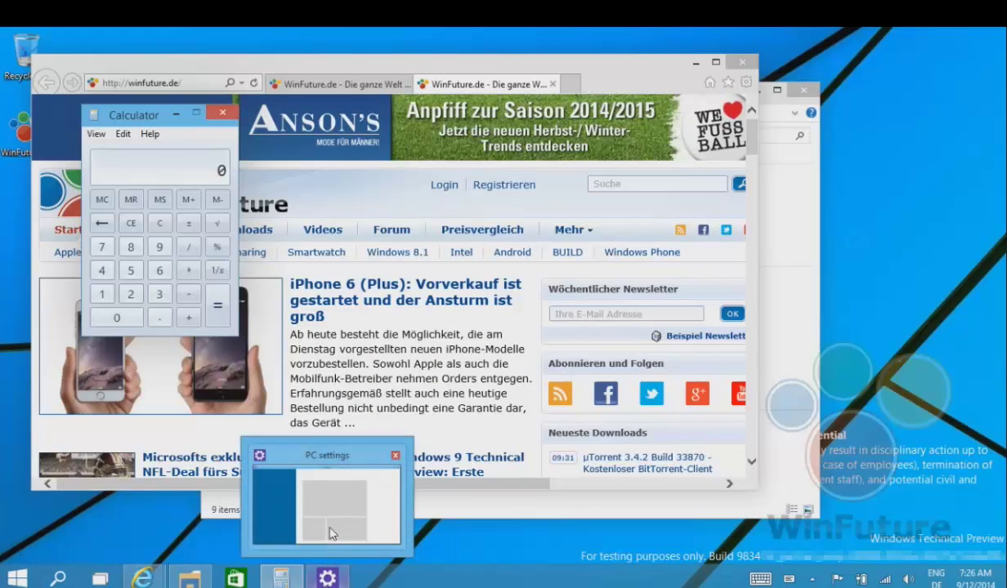
click(331, 495)
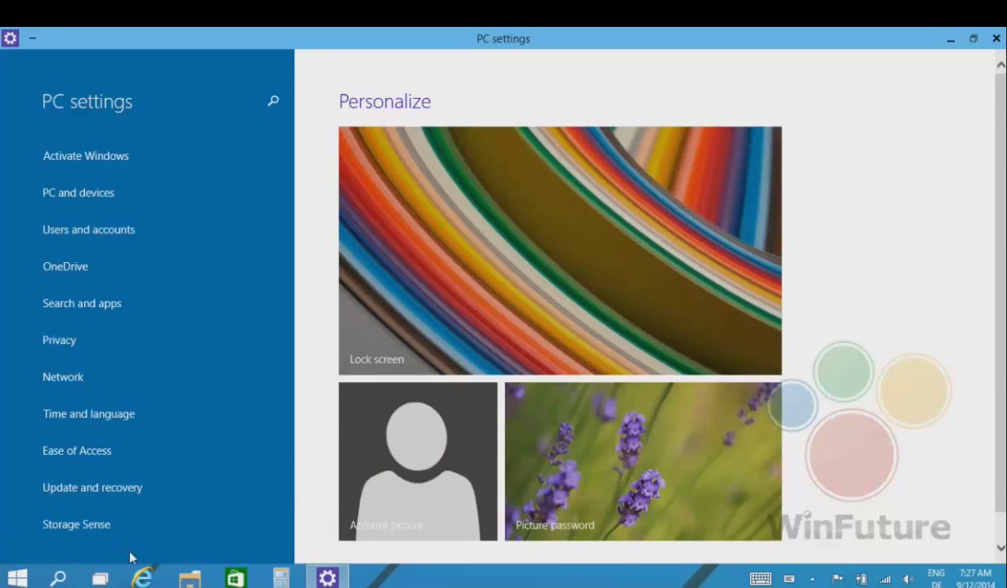
Step: In Task View, preview both desktop thumbnails, then return to the desktop holding PC settings
click(100, 573)
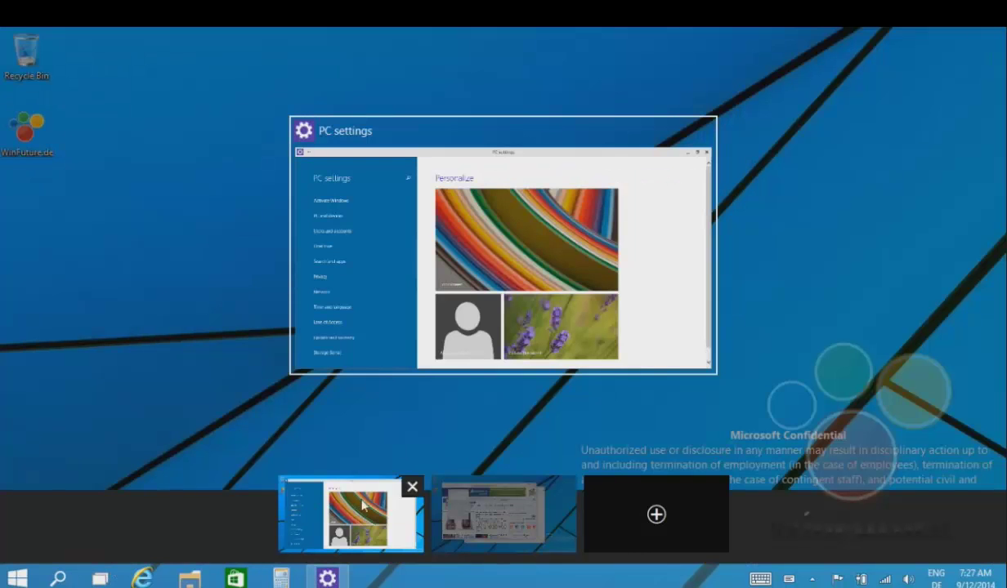
mouse_move(472, 513)
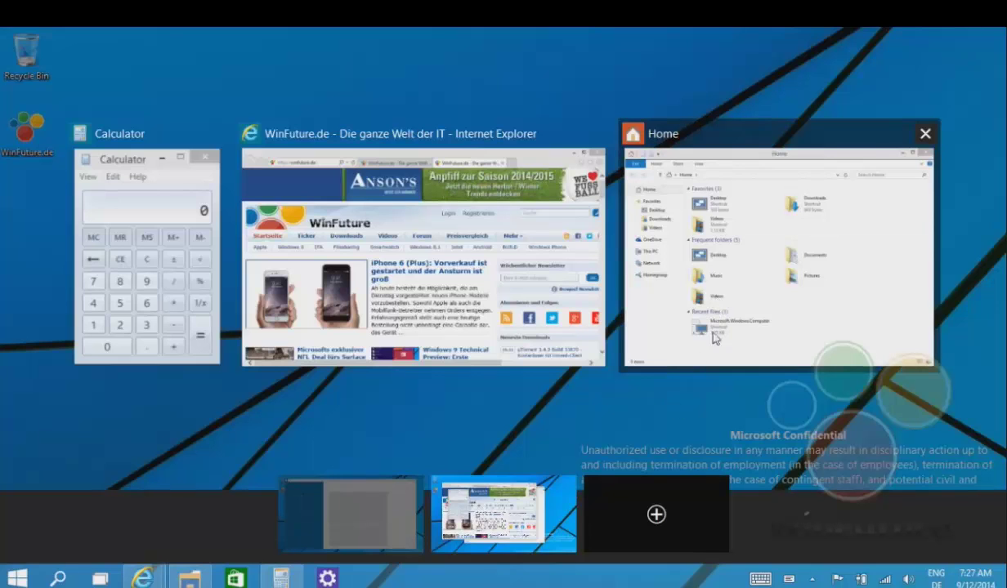
mouse_move(380, 508)
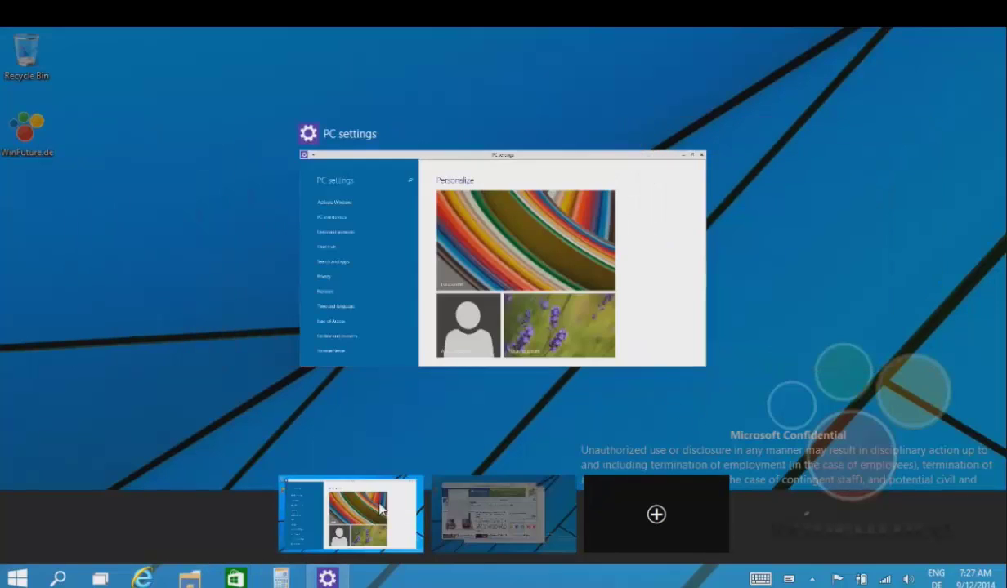
click(232, 382)
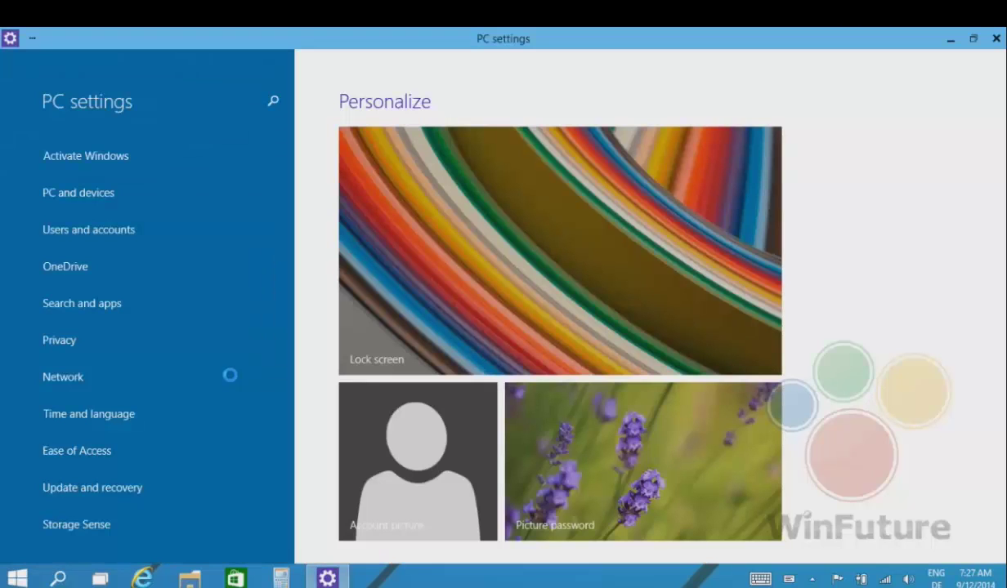
Step: Toggle Task View with Win+Tab, then show the Alt+Tab switcher listing PC settings, Calculator, WinFuture.de and Home
key(super+Tab)
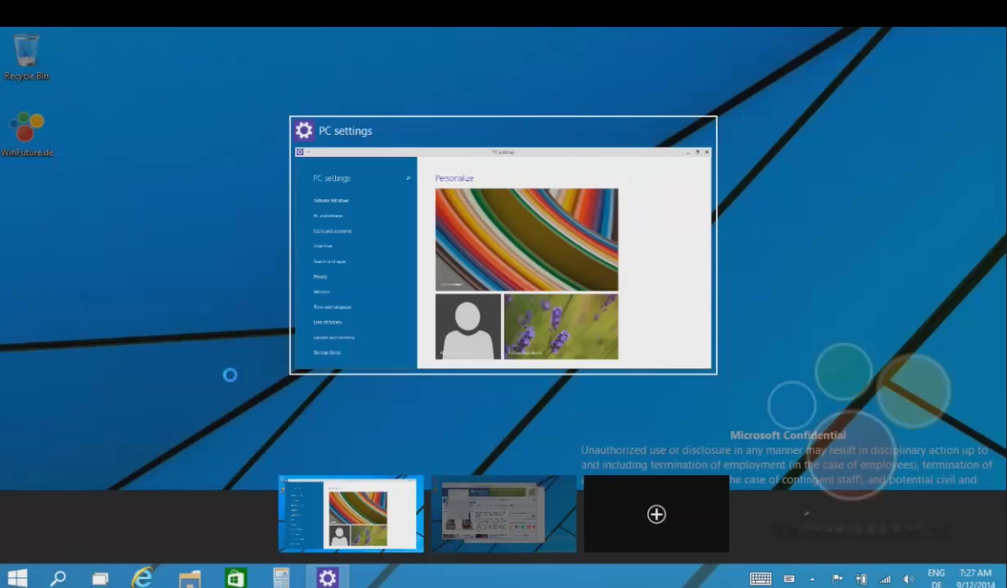
key(Escape)
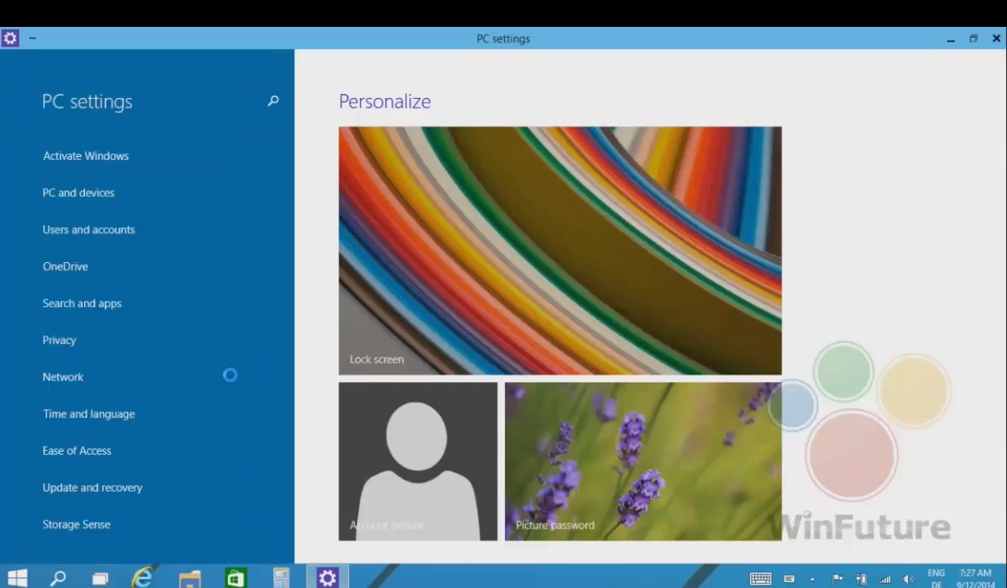
key(super+Tab)
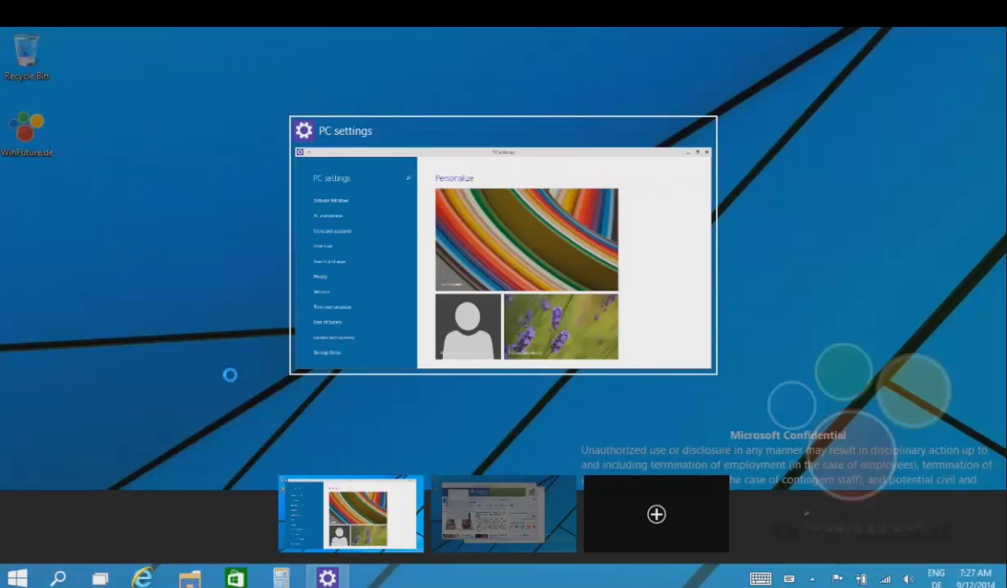
key(alt+Tab)
key(alt+Tab)
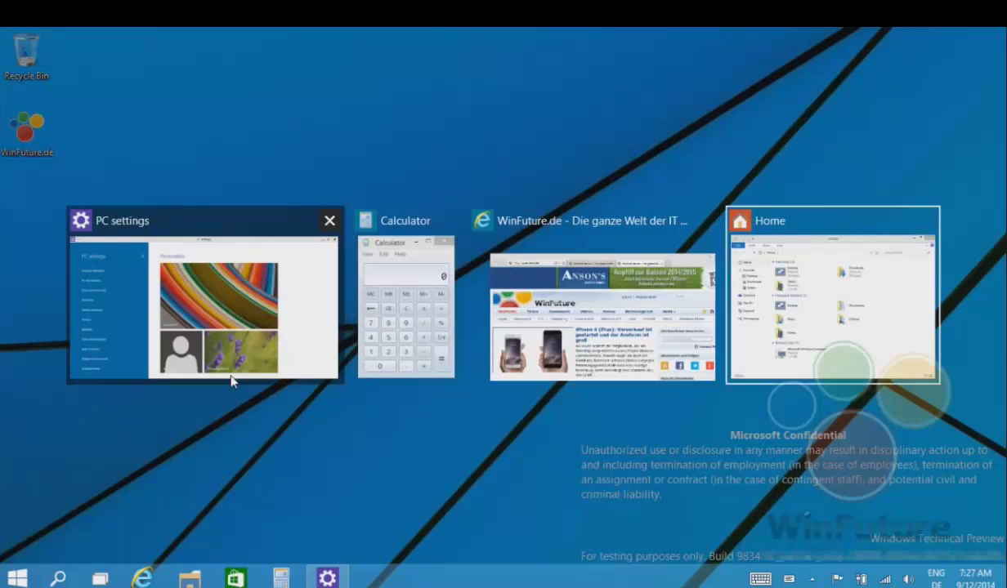